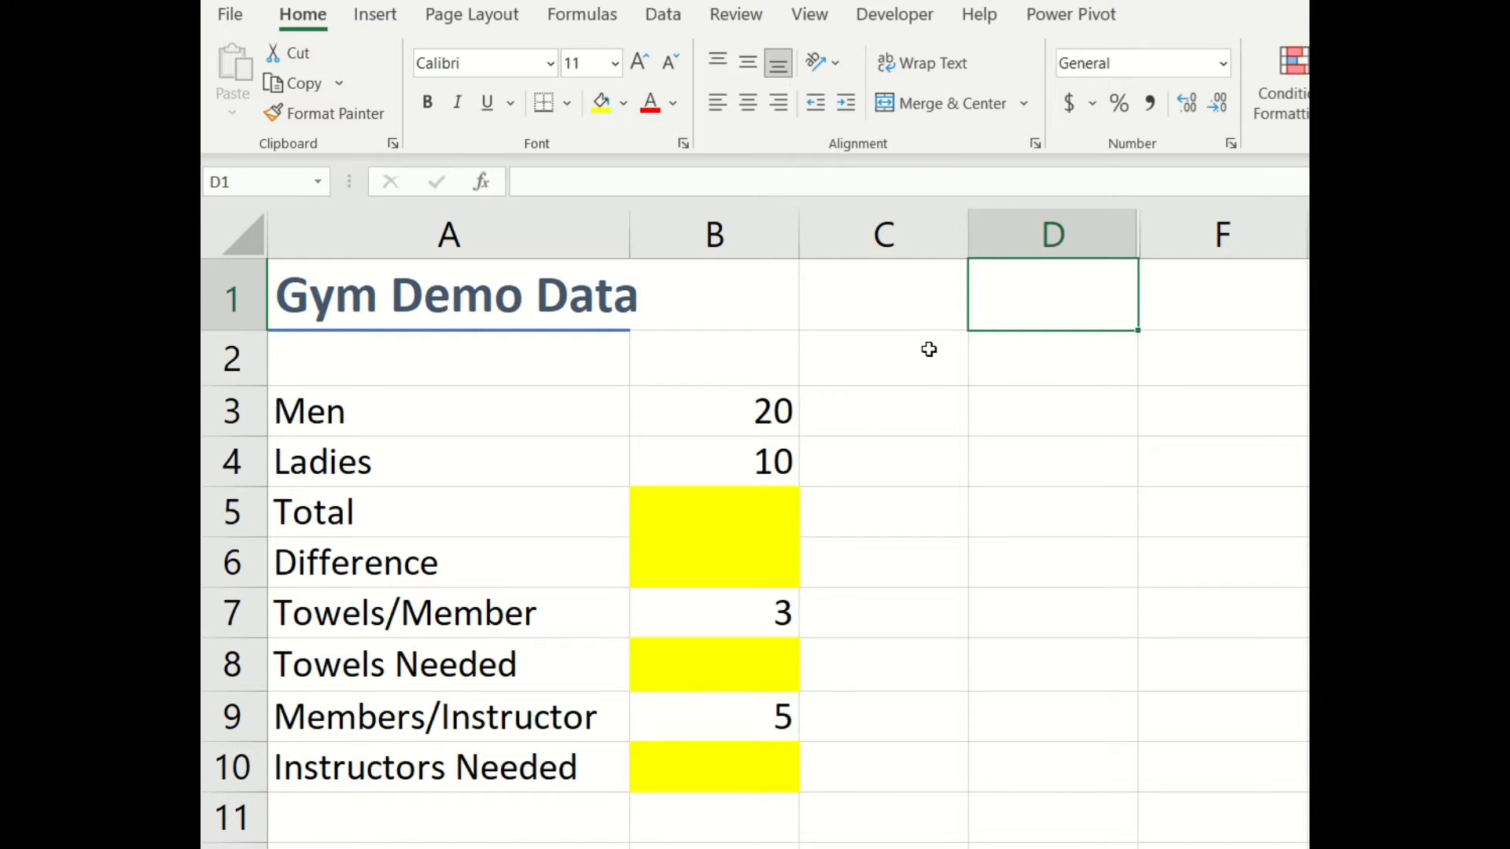
Calculate the Total in cell B5 with the typed-in numbers formula =20+10.
click(747, 422)
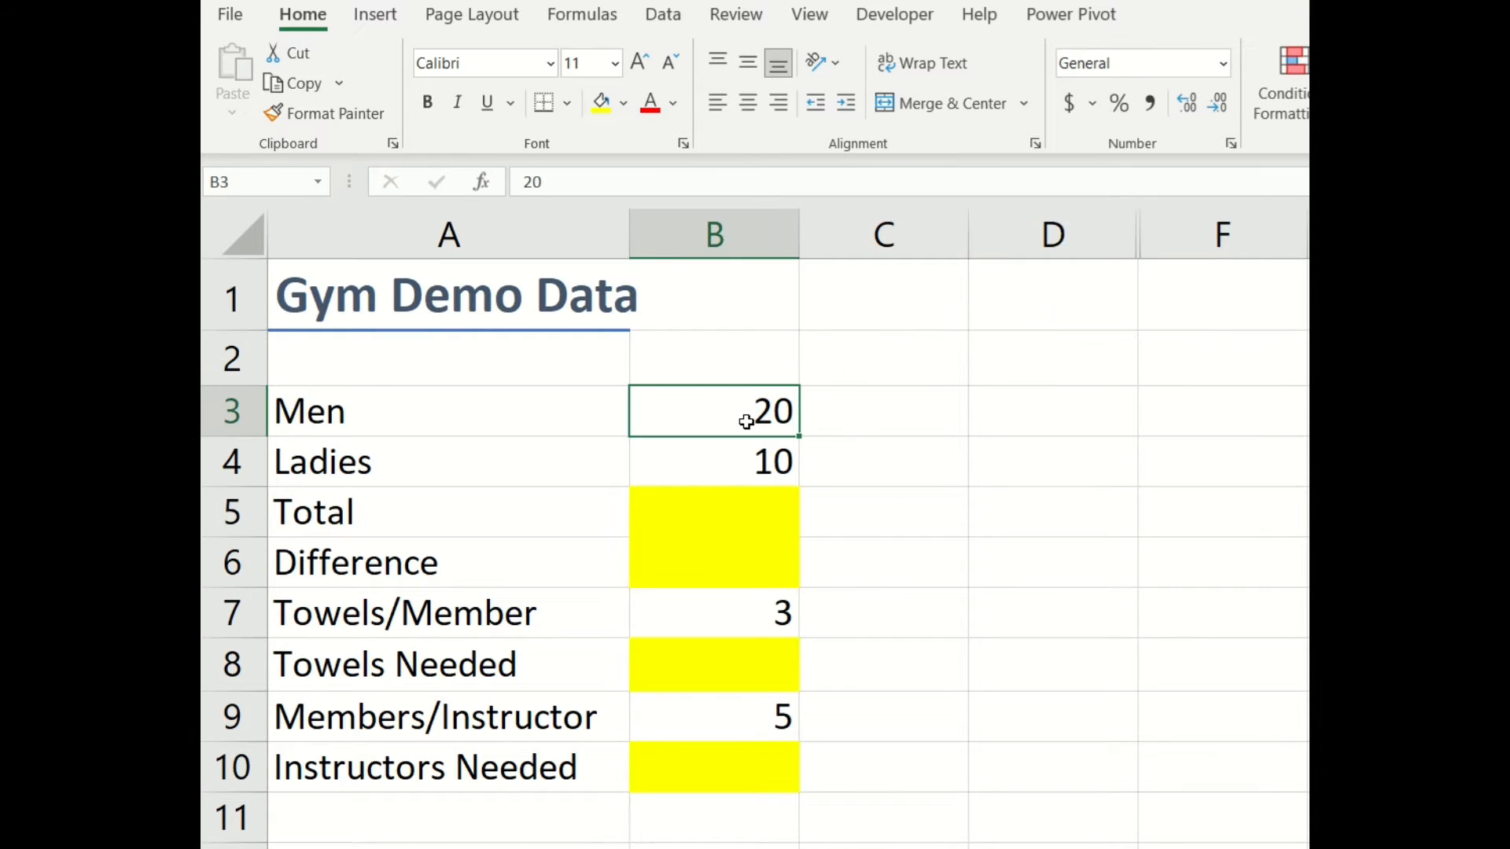
click(745, 471)
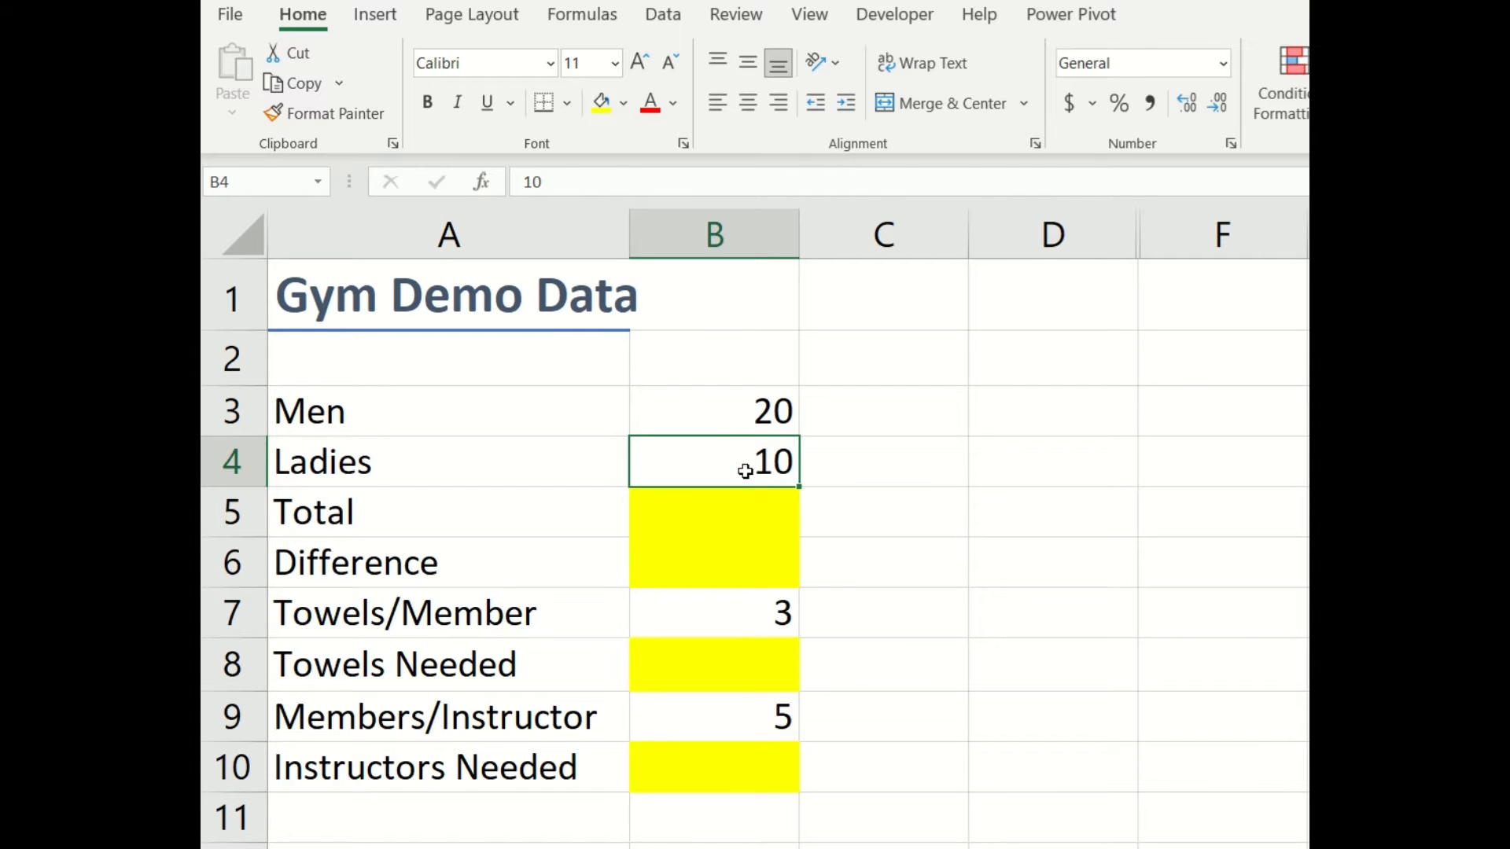
click(724, 516)
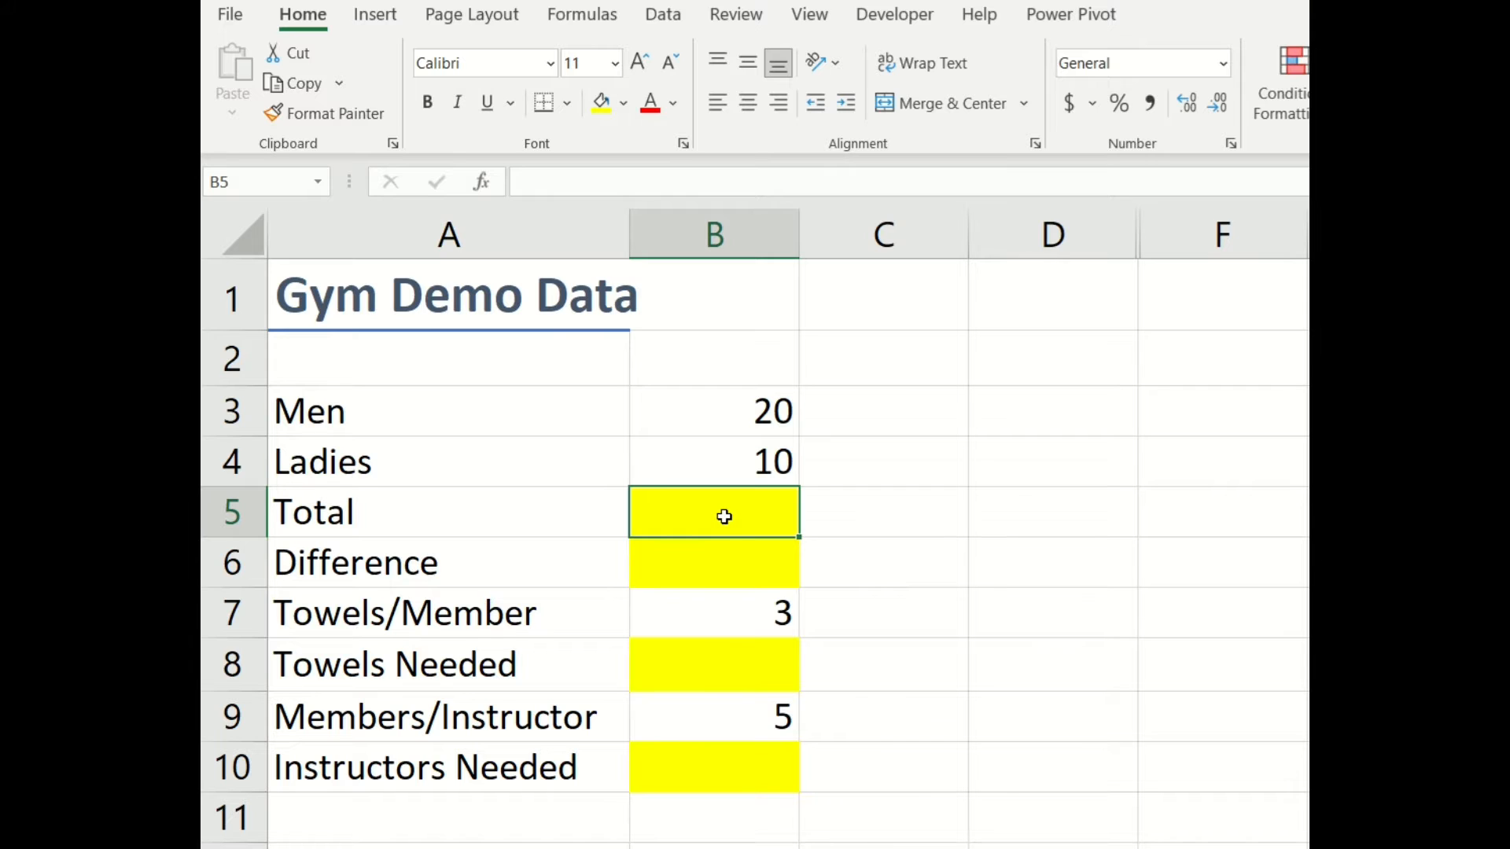
click(659, 181)
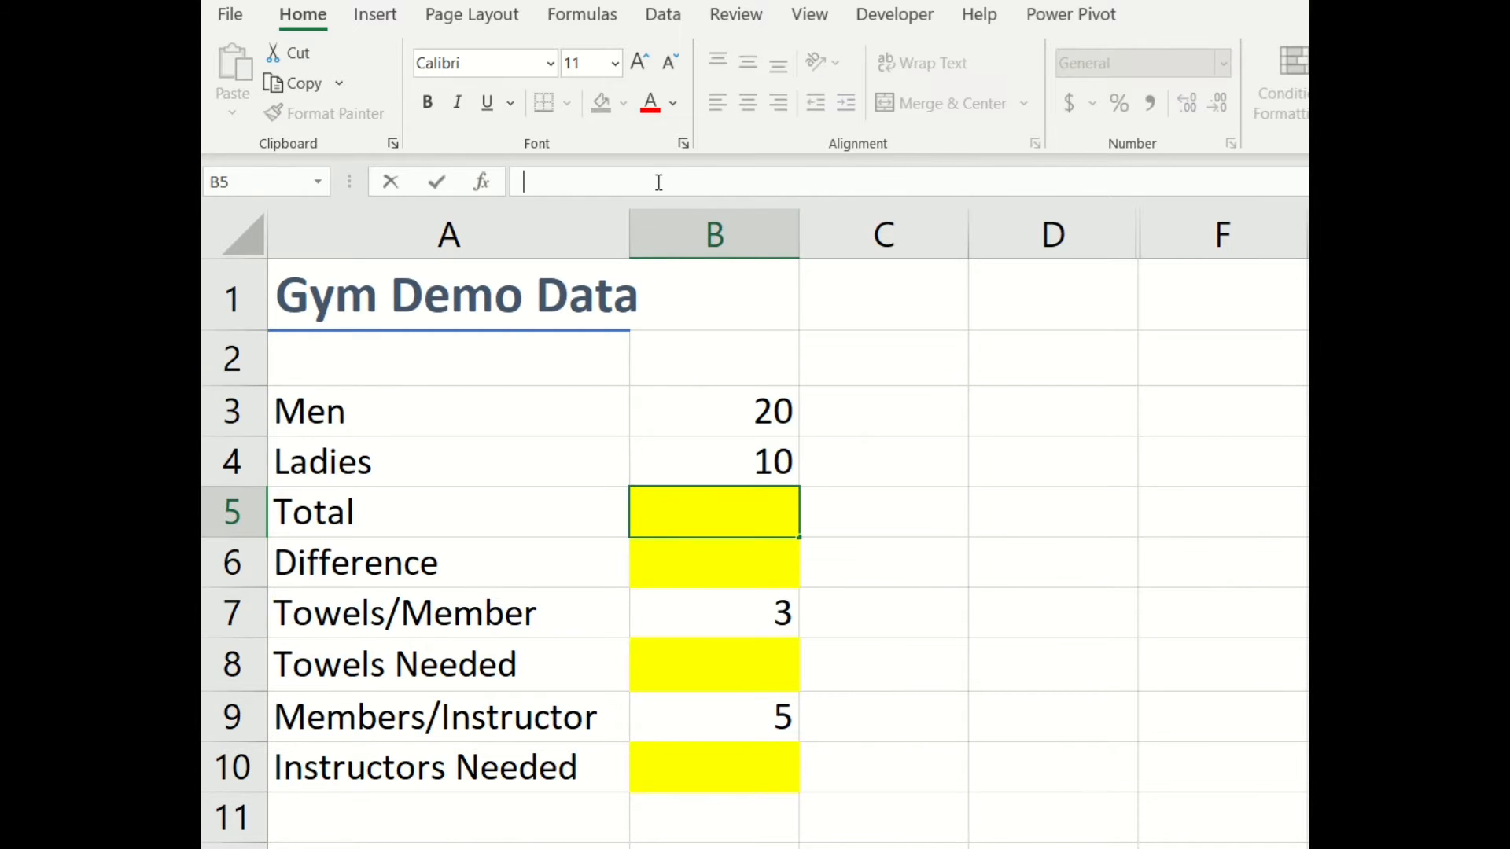
text(=)
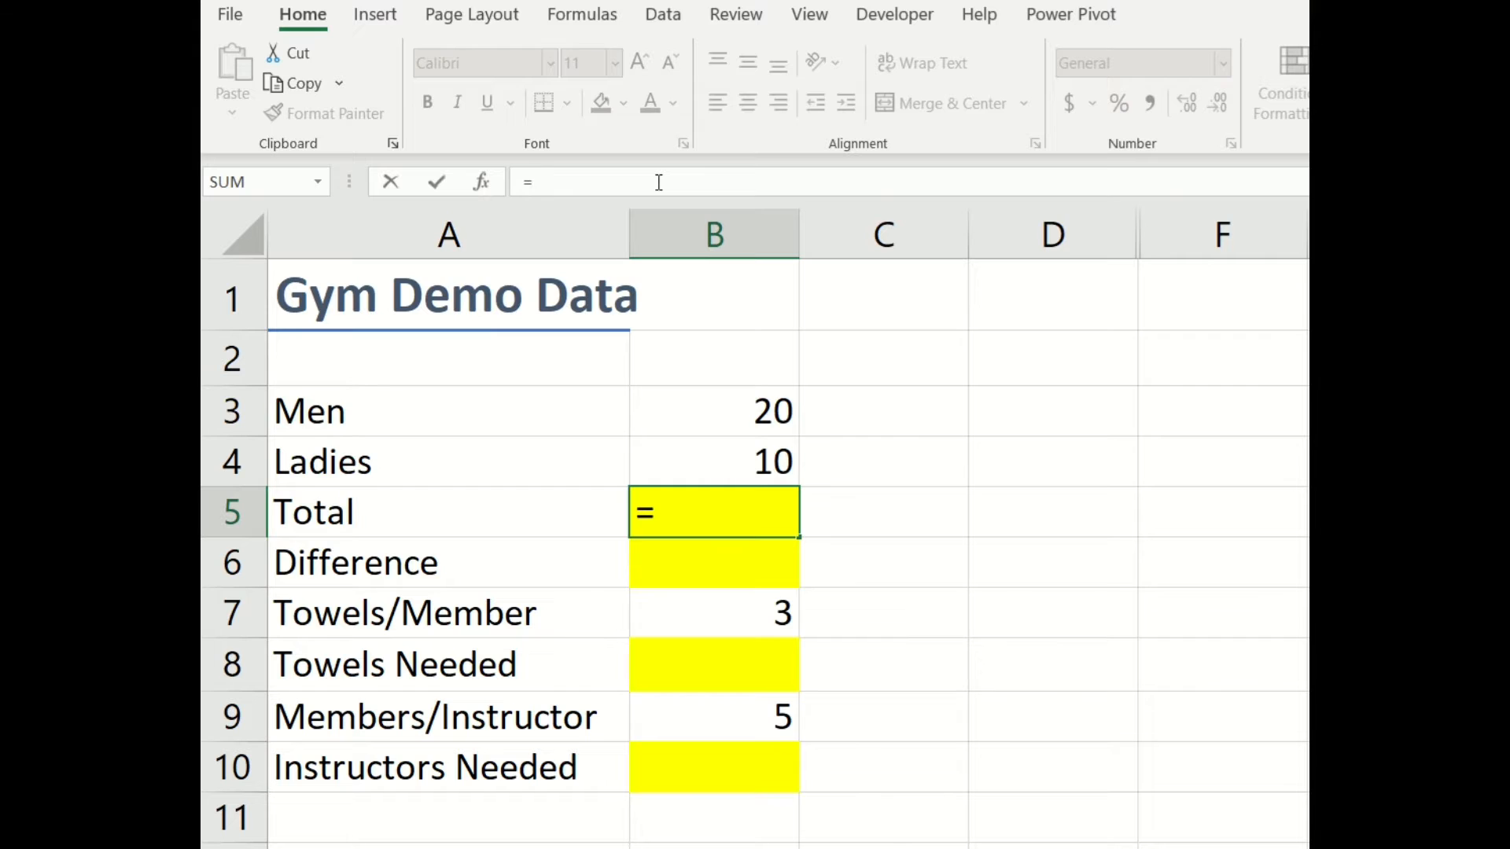
text(20+10)
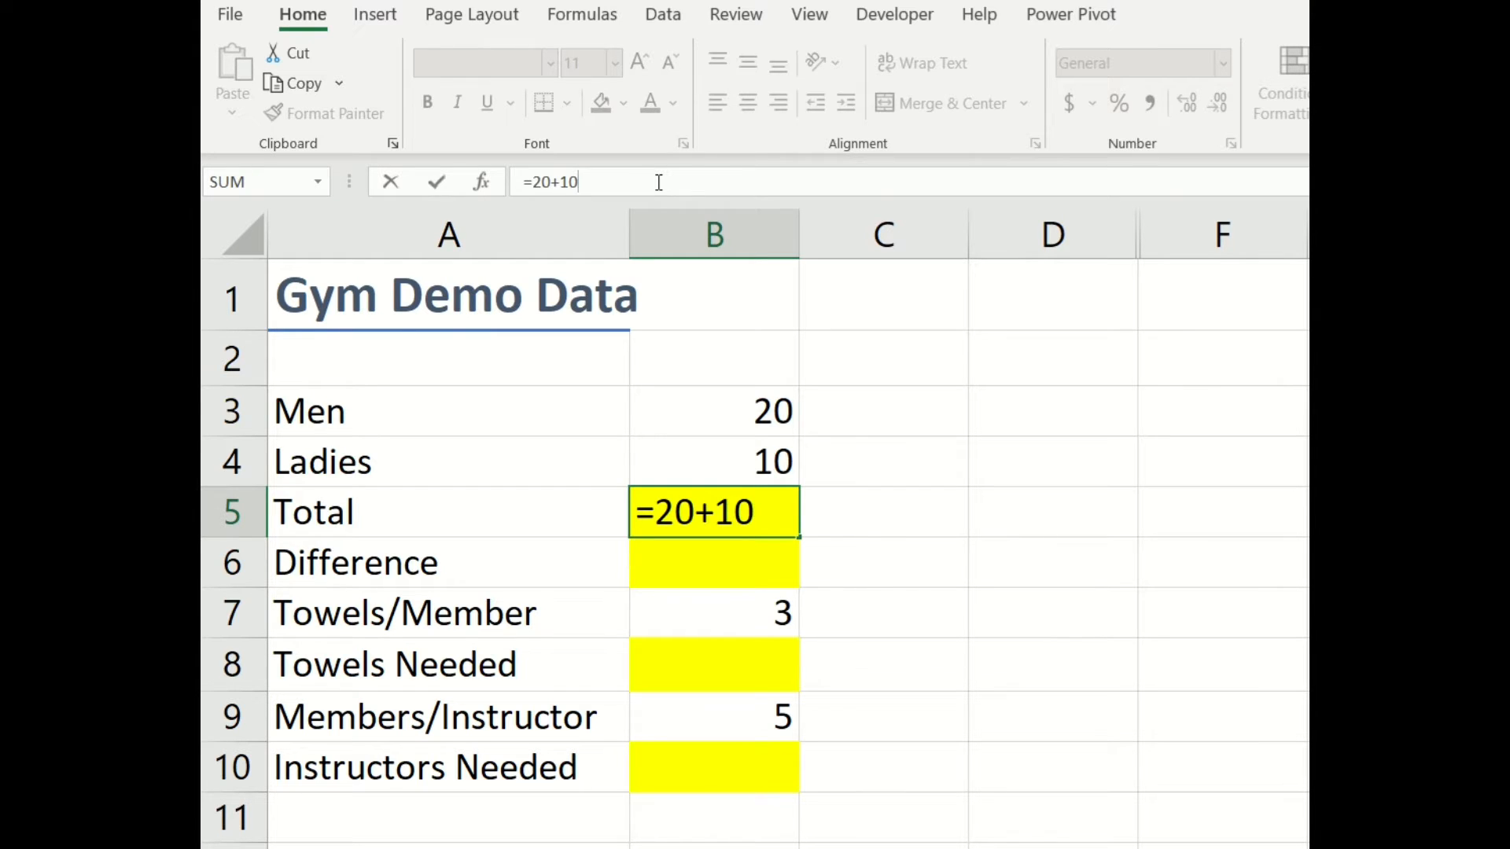
key(Return)
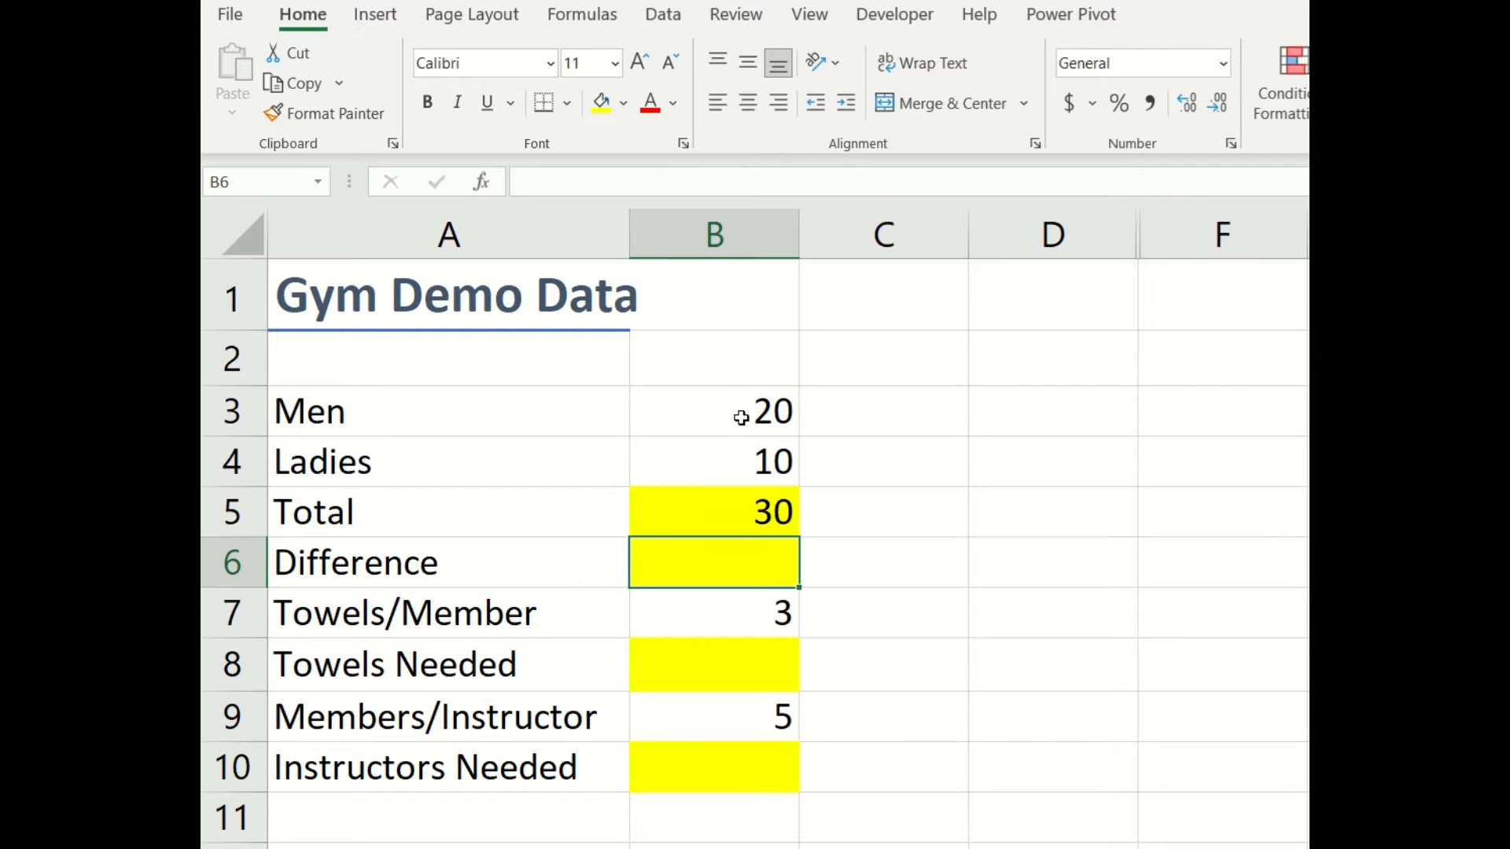
Replace the formula in the Total cell B5 with the cell-reference formula =B3+B4.
drag(741, 417, 736, 455)
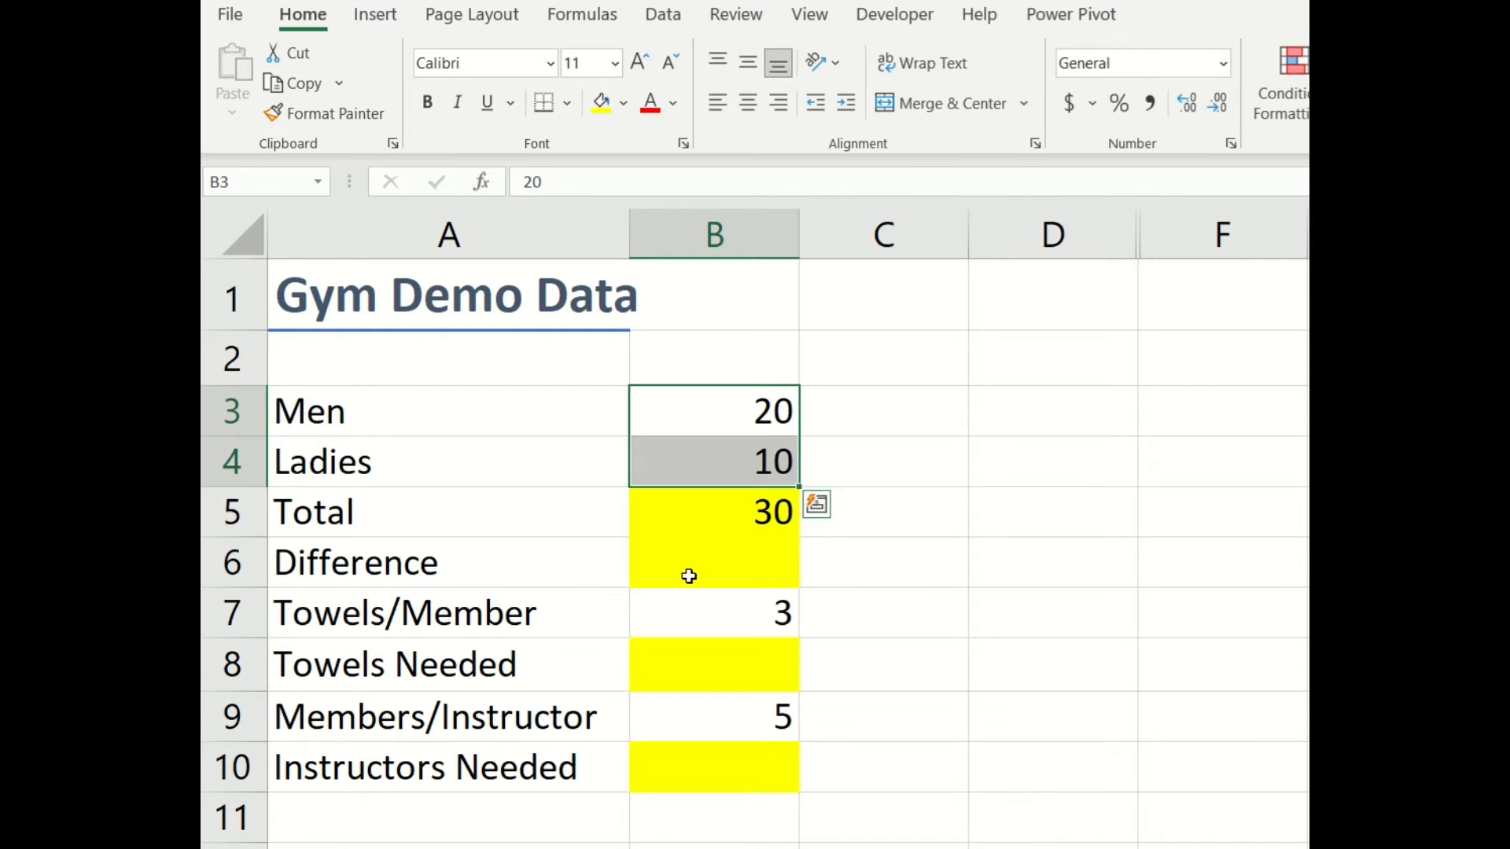
click(732, 513)
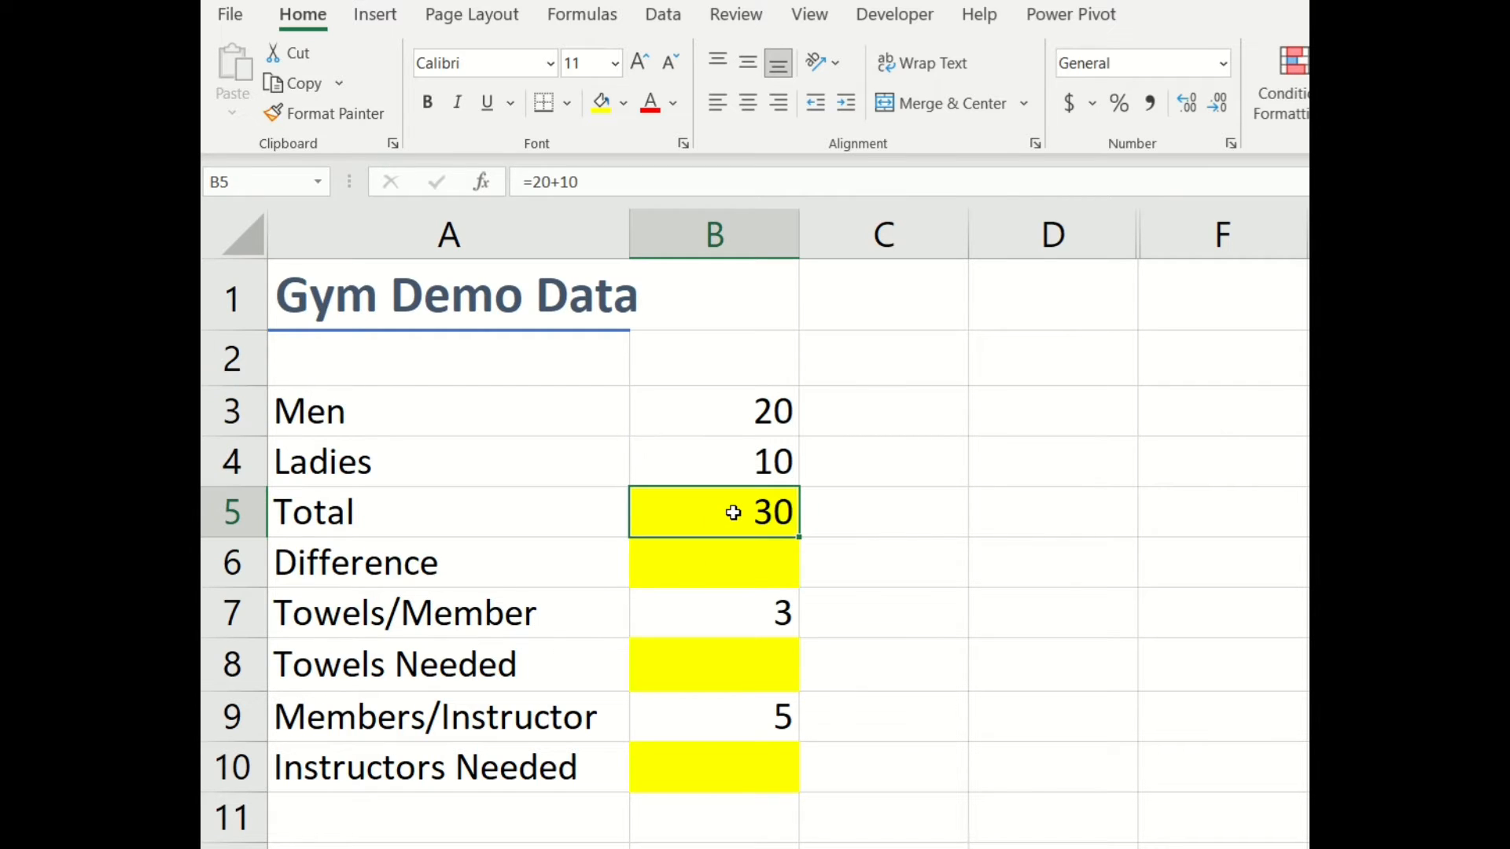
key(Delete)
click(581, 187)
text(=)
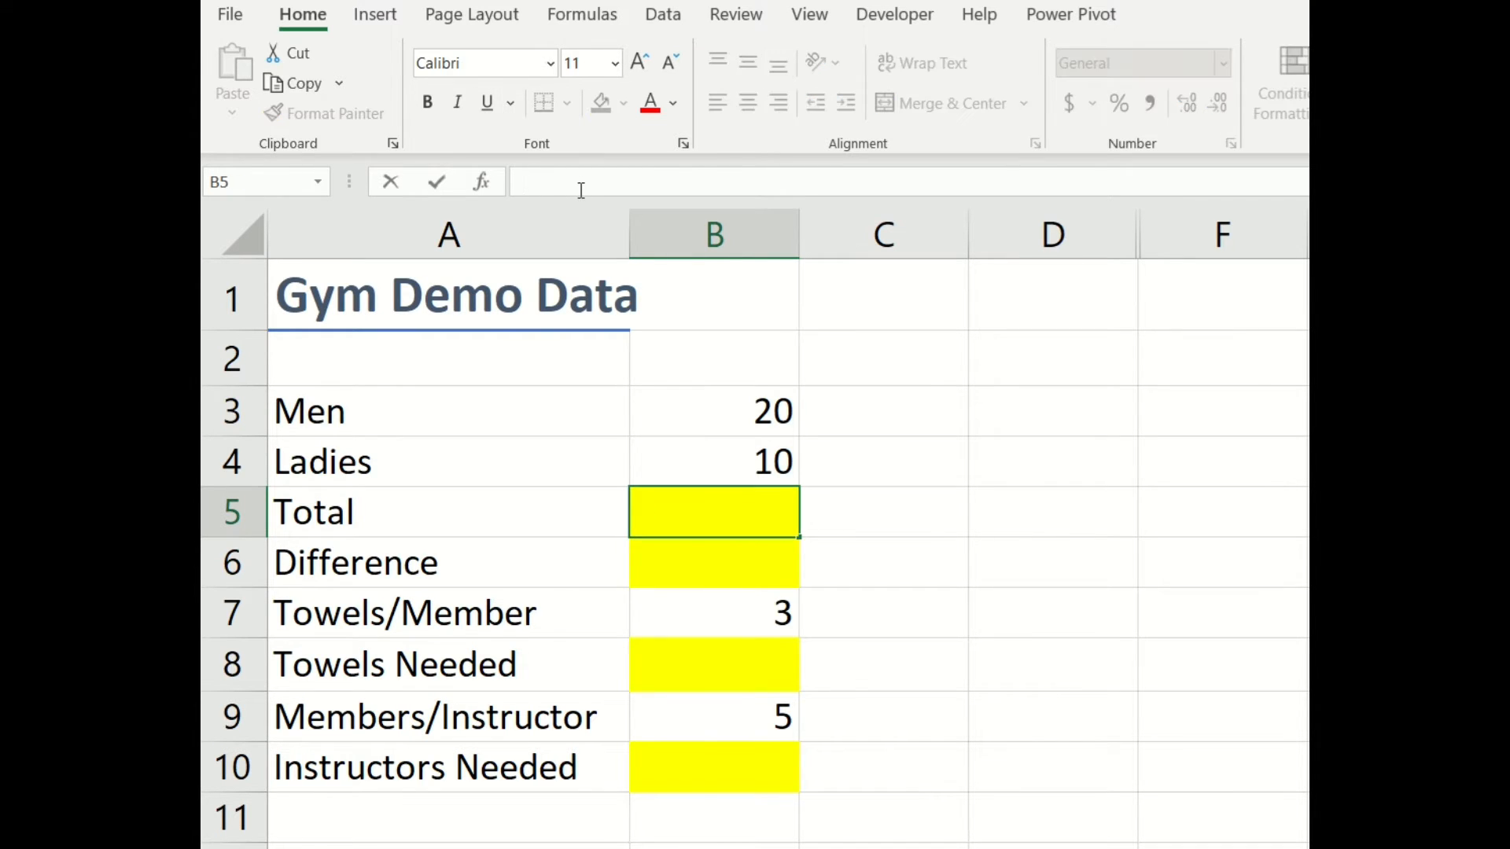
click(698, 405)
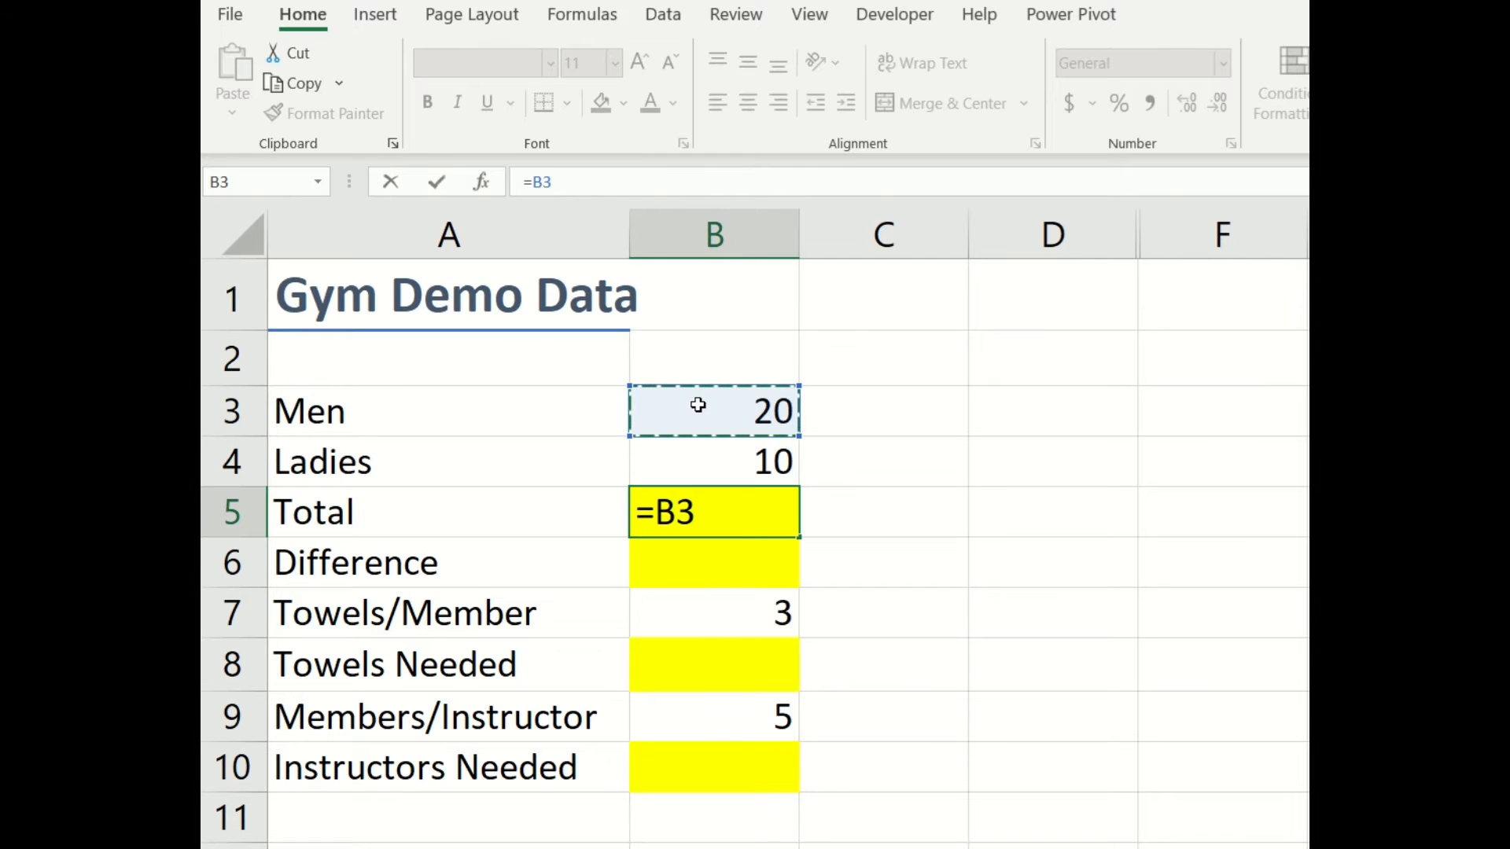
text(+)
click(665, 466)
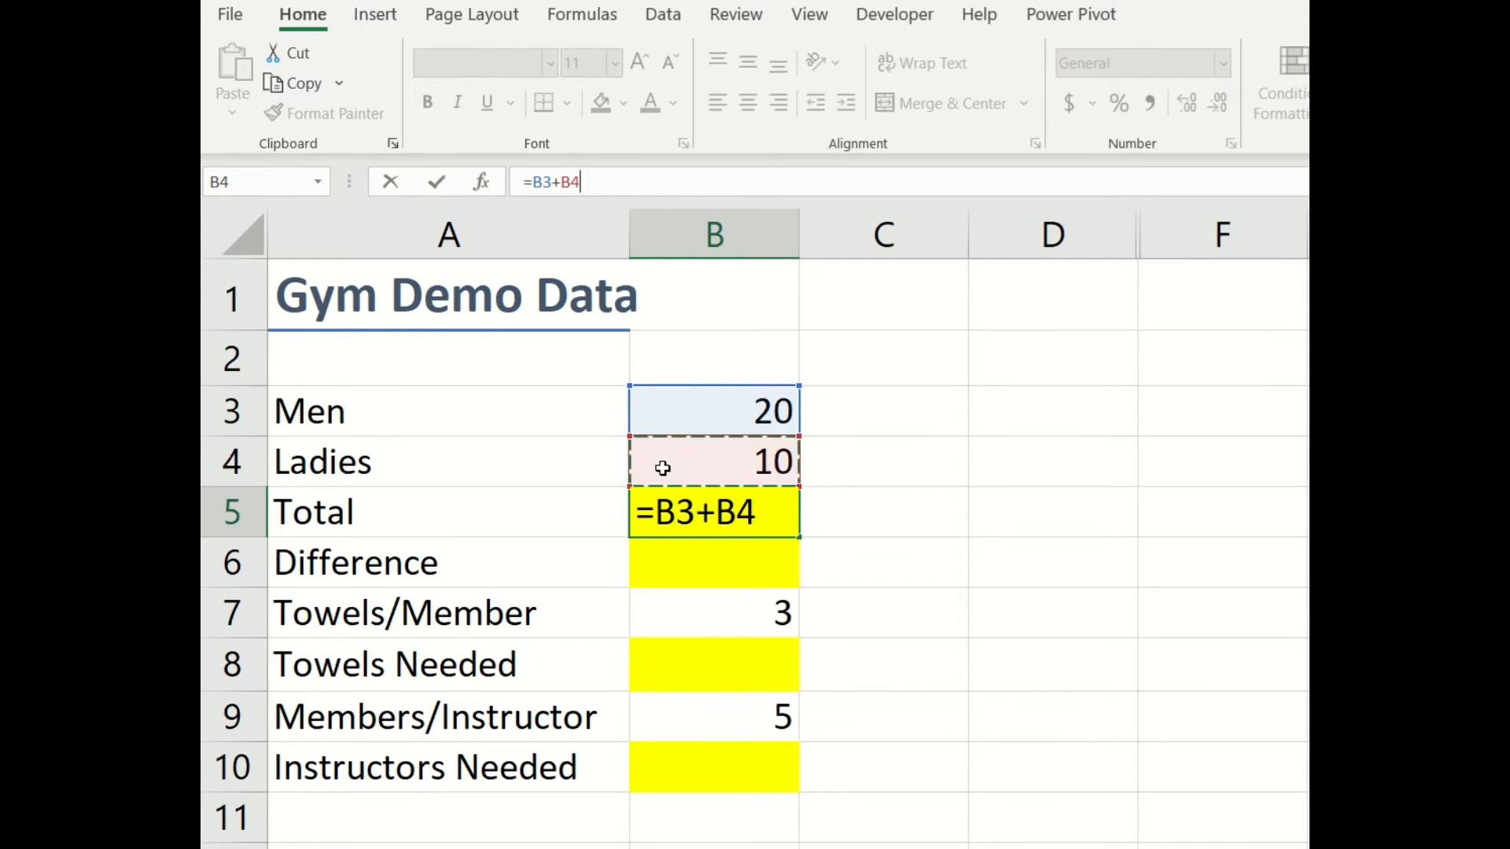
key(Return)
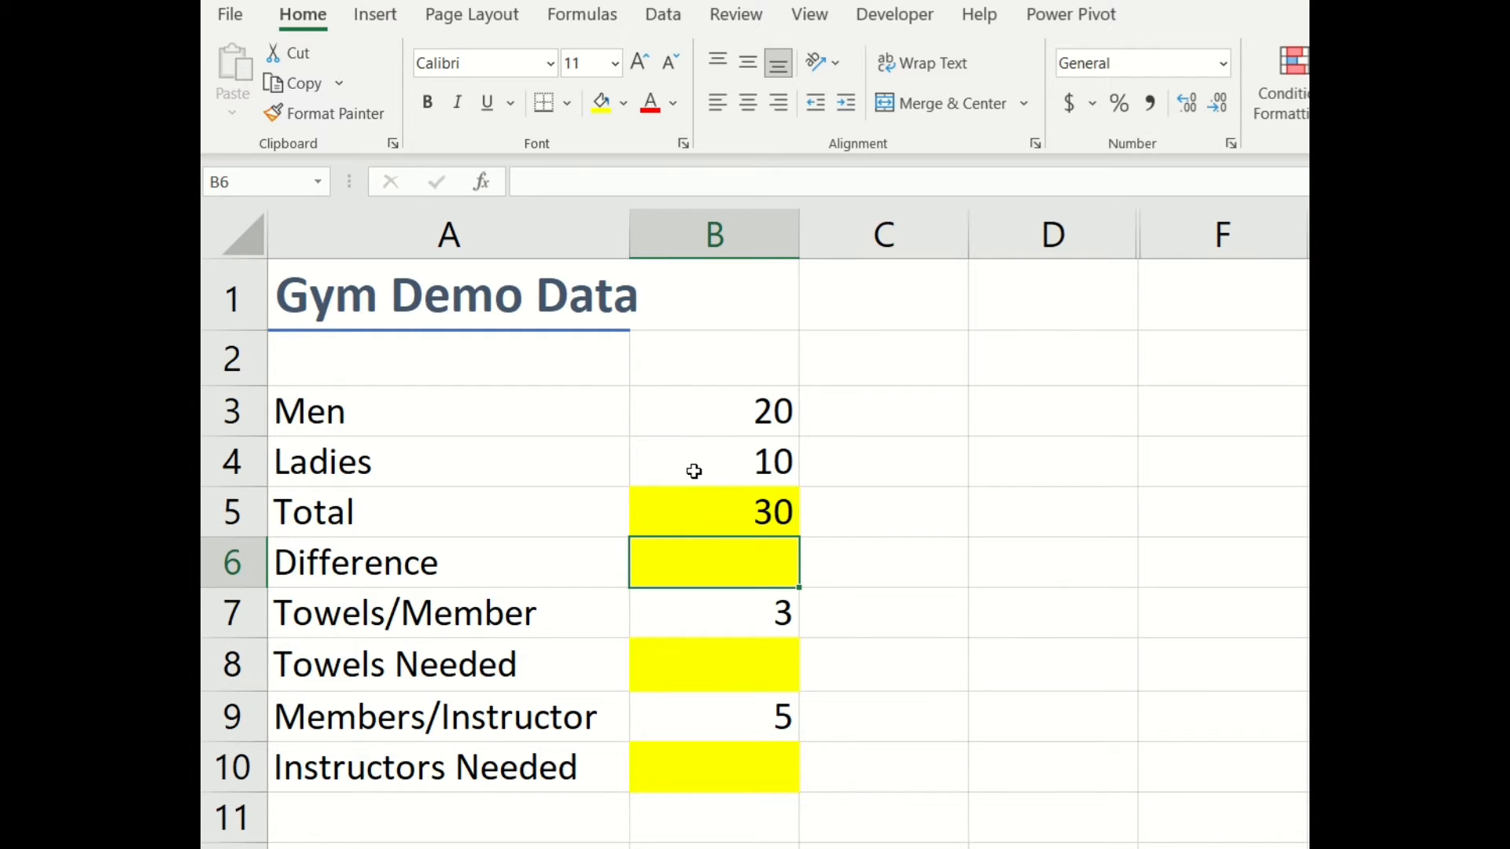
Test the Total formula by setting the Ladies count in B4 to 15, and undo that change.
click(694, 471)
text(15)
key(Return)
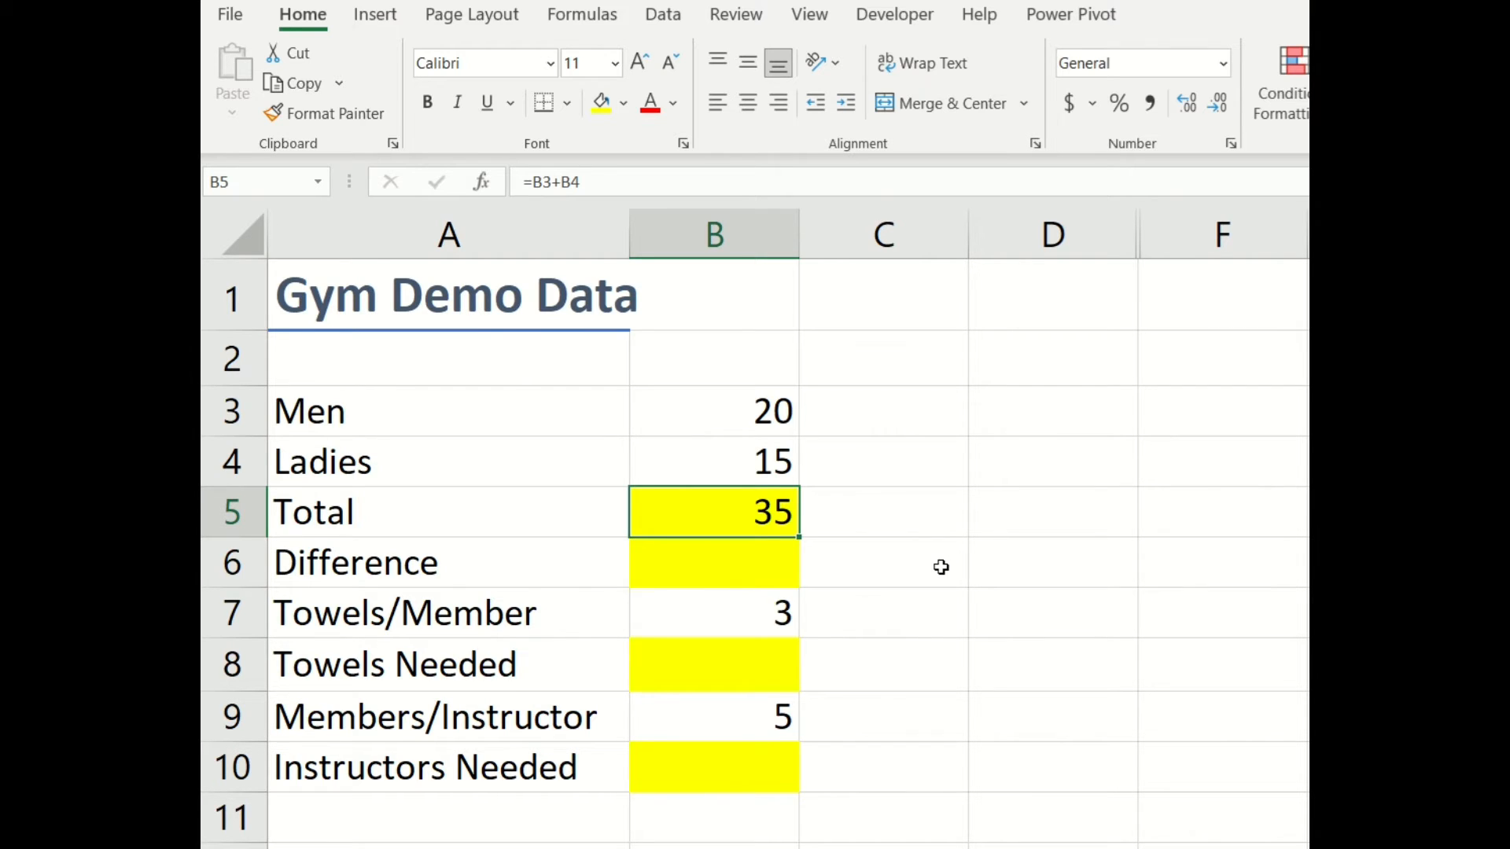
key(ctrl+z)
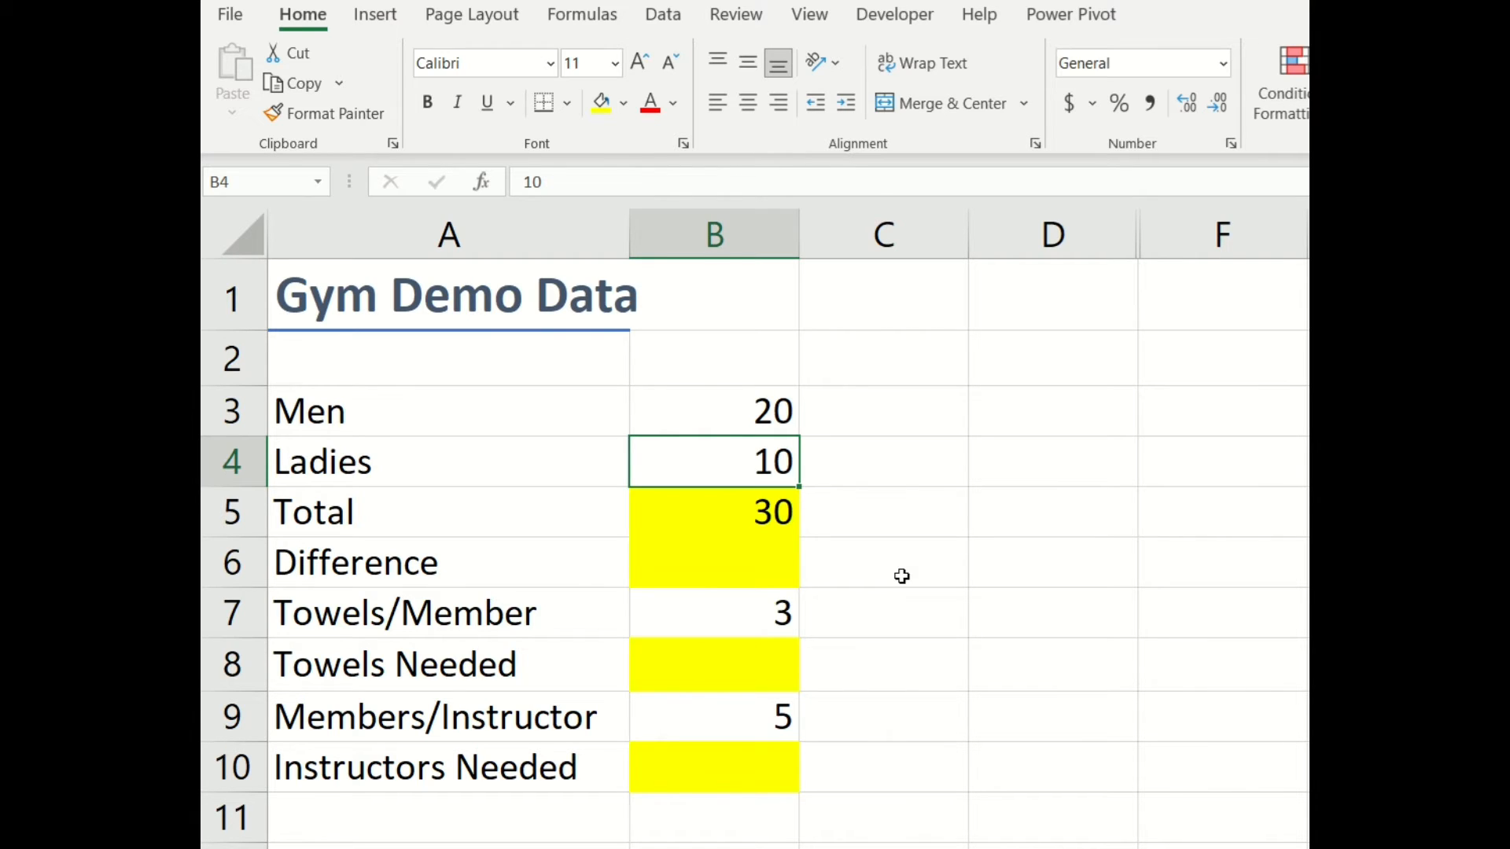
Calculate the Difference between men and ladies in cell B6 with the formula =B3-B4.
click(760, 565)
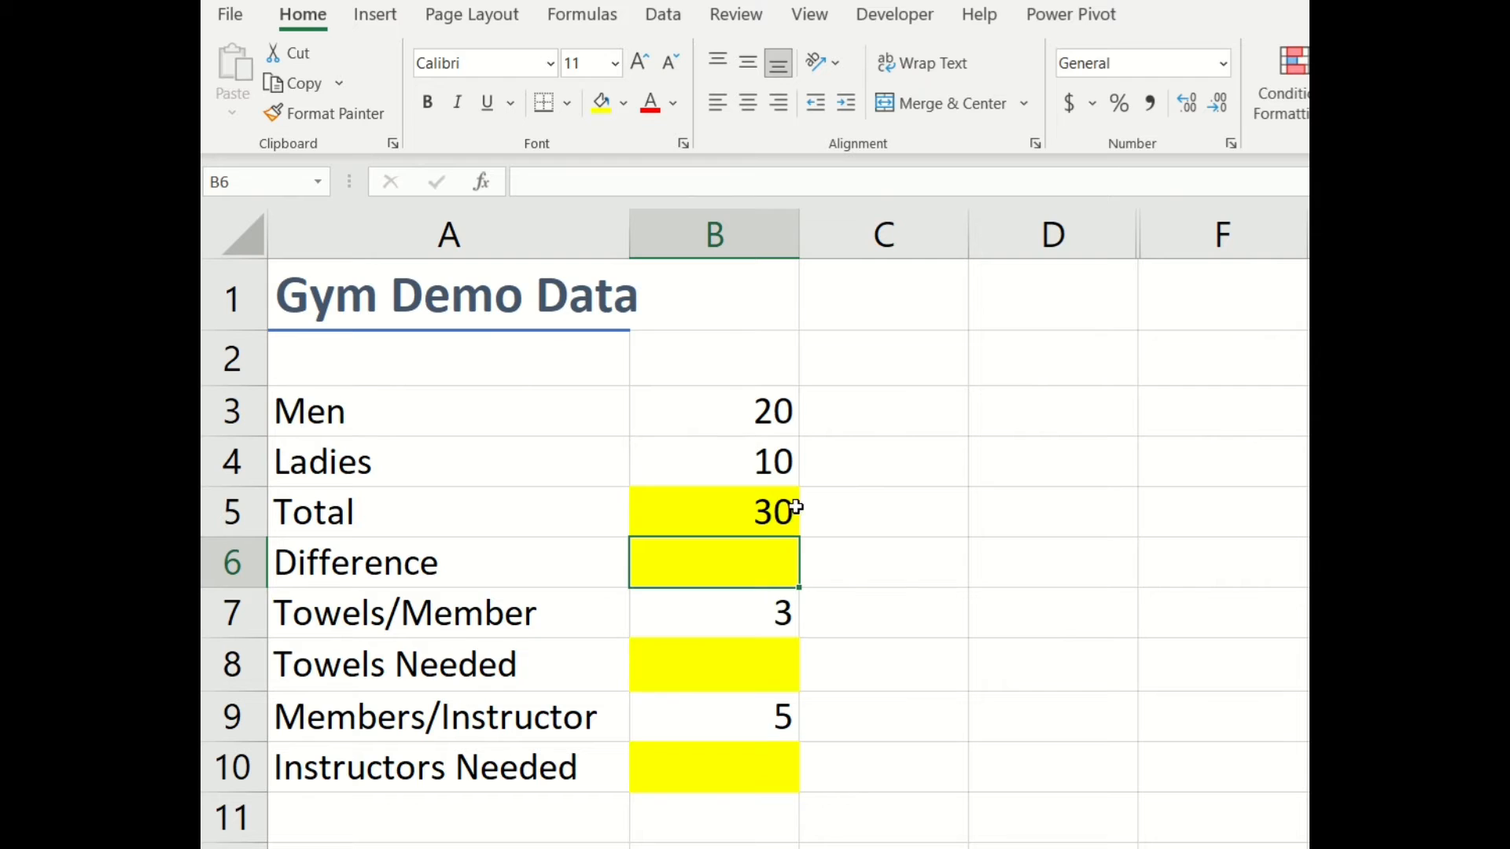
click(539, 184)
text(=)
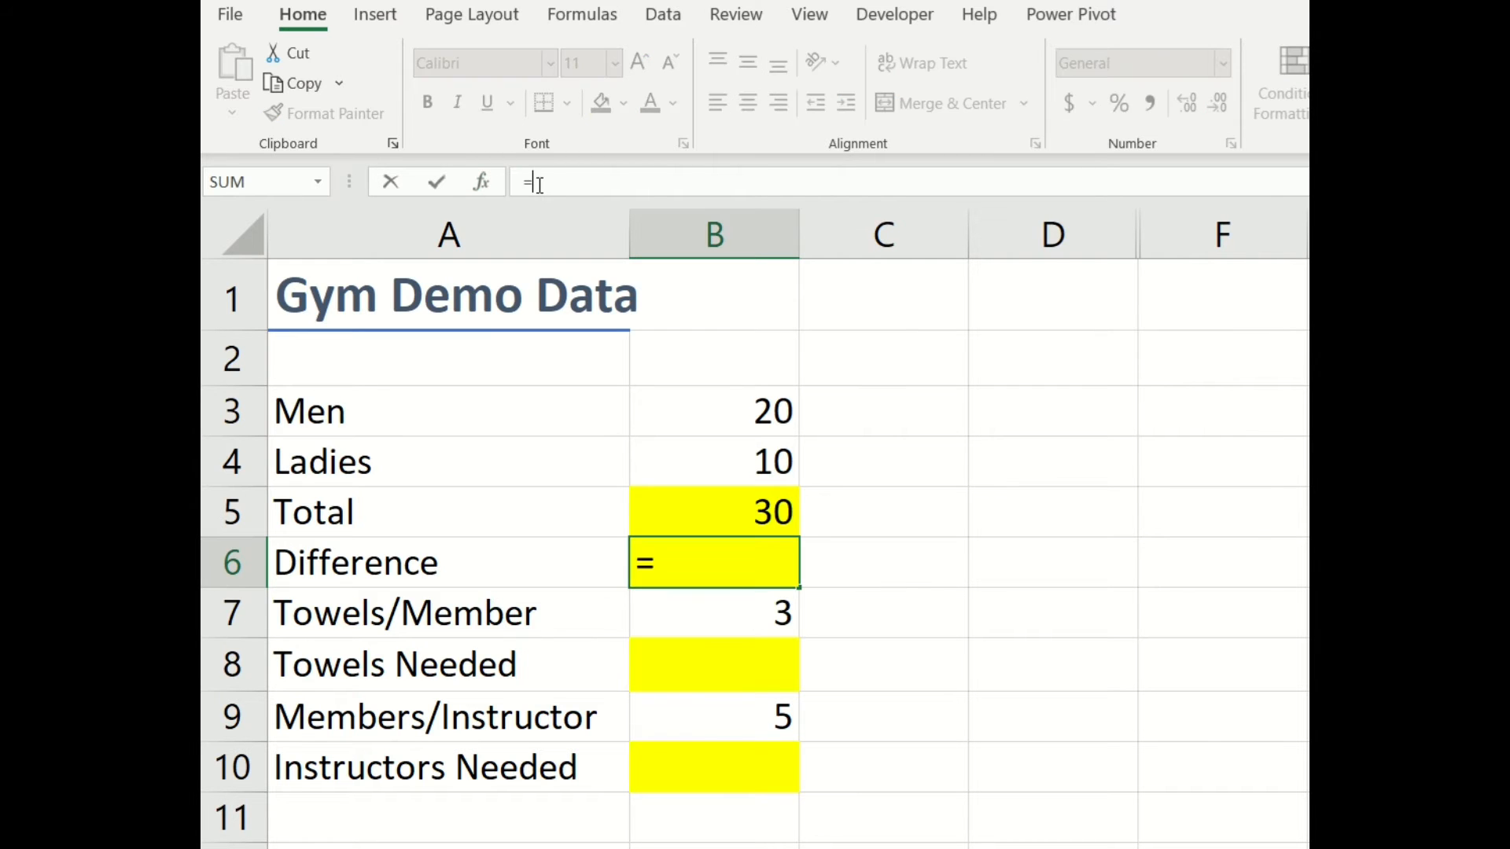
click(725, 427)
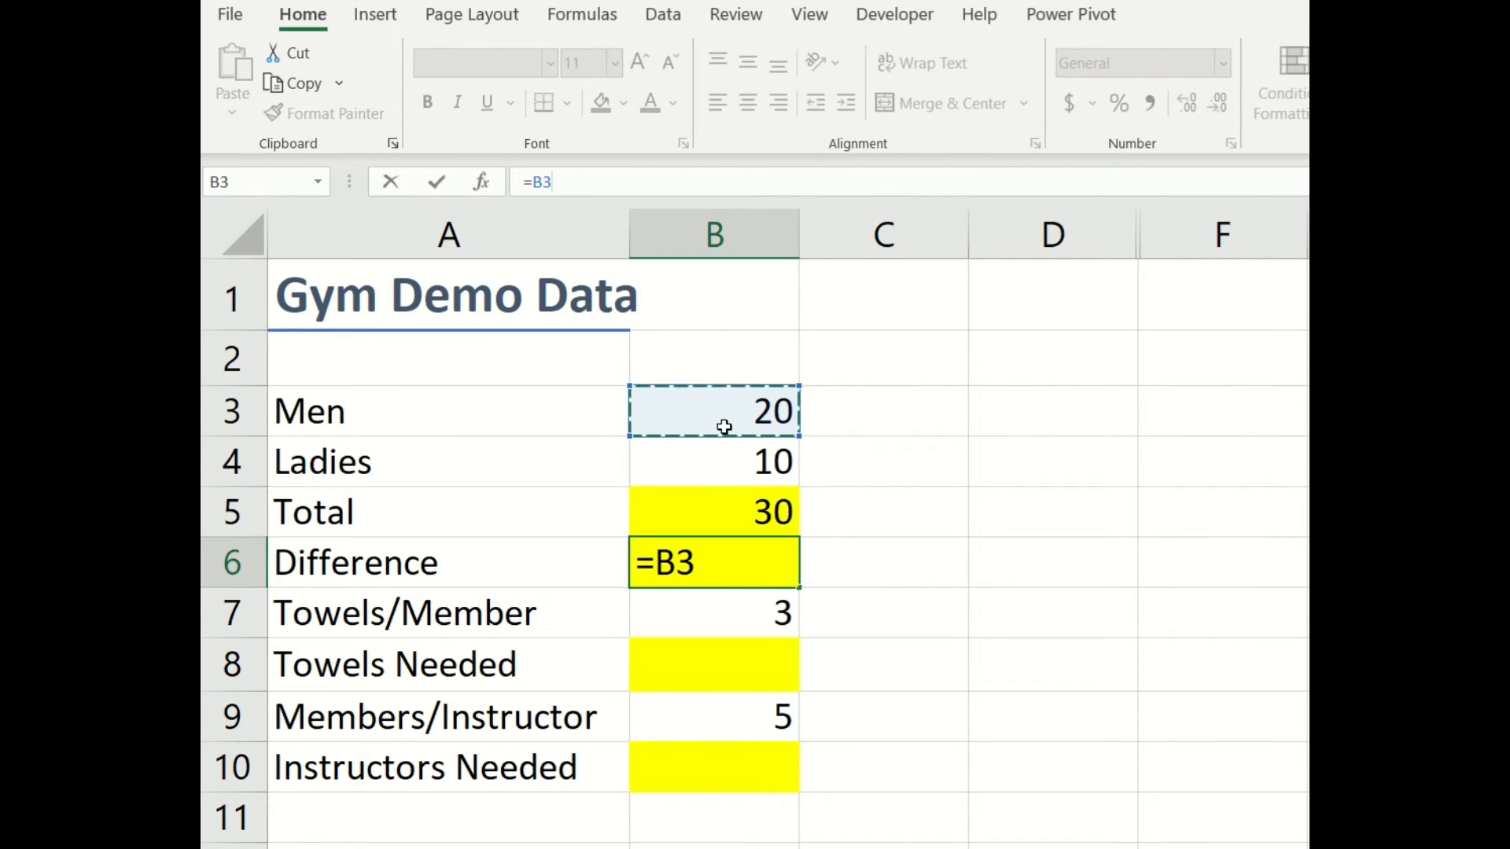
text(-)
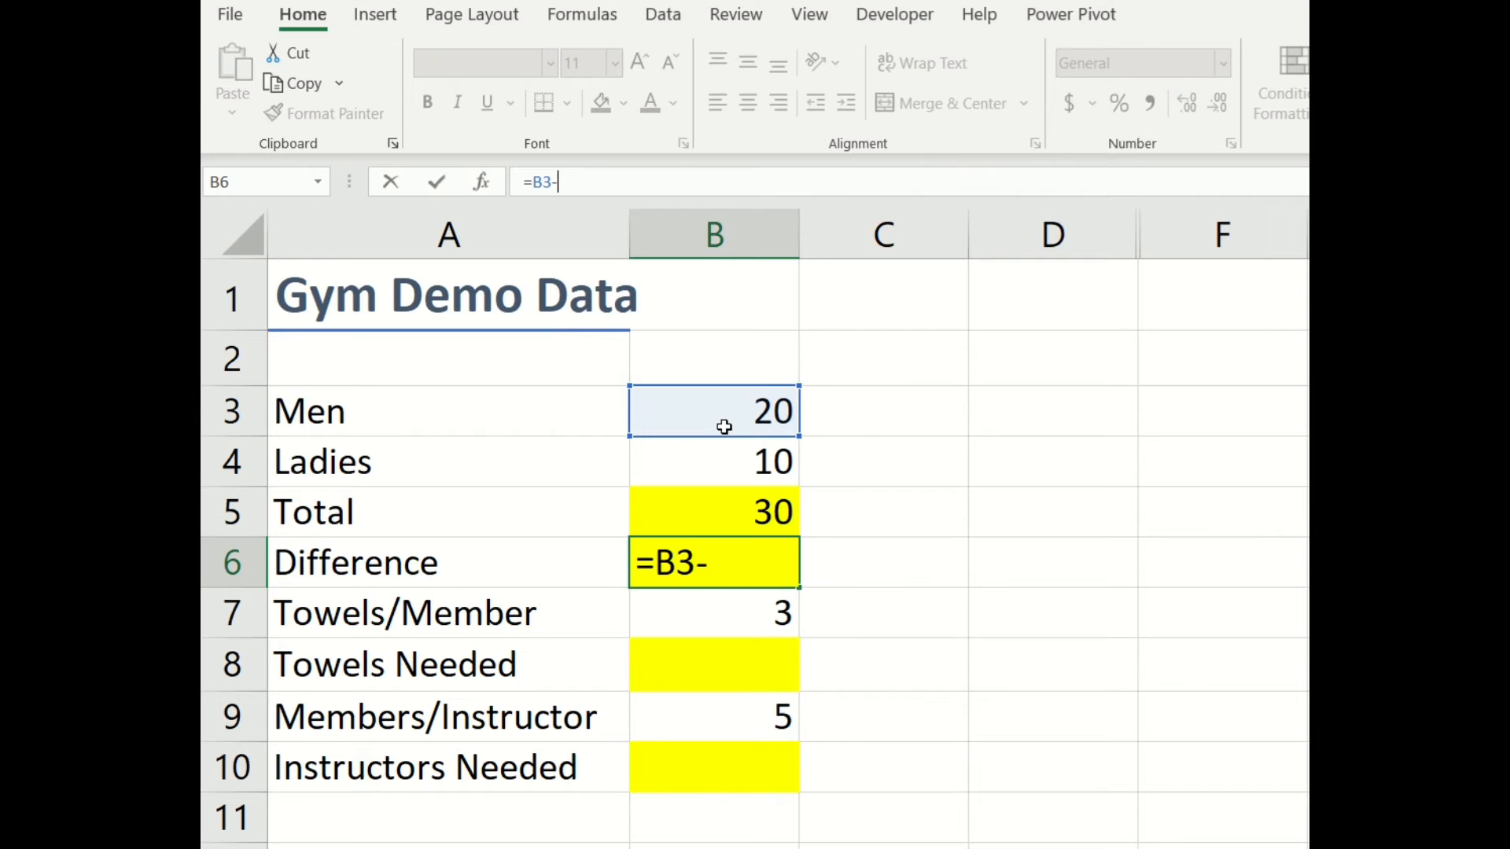
click(697, 459)
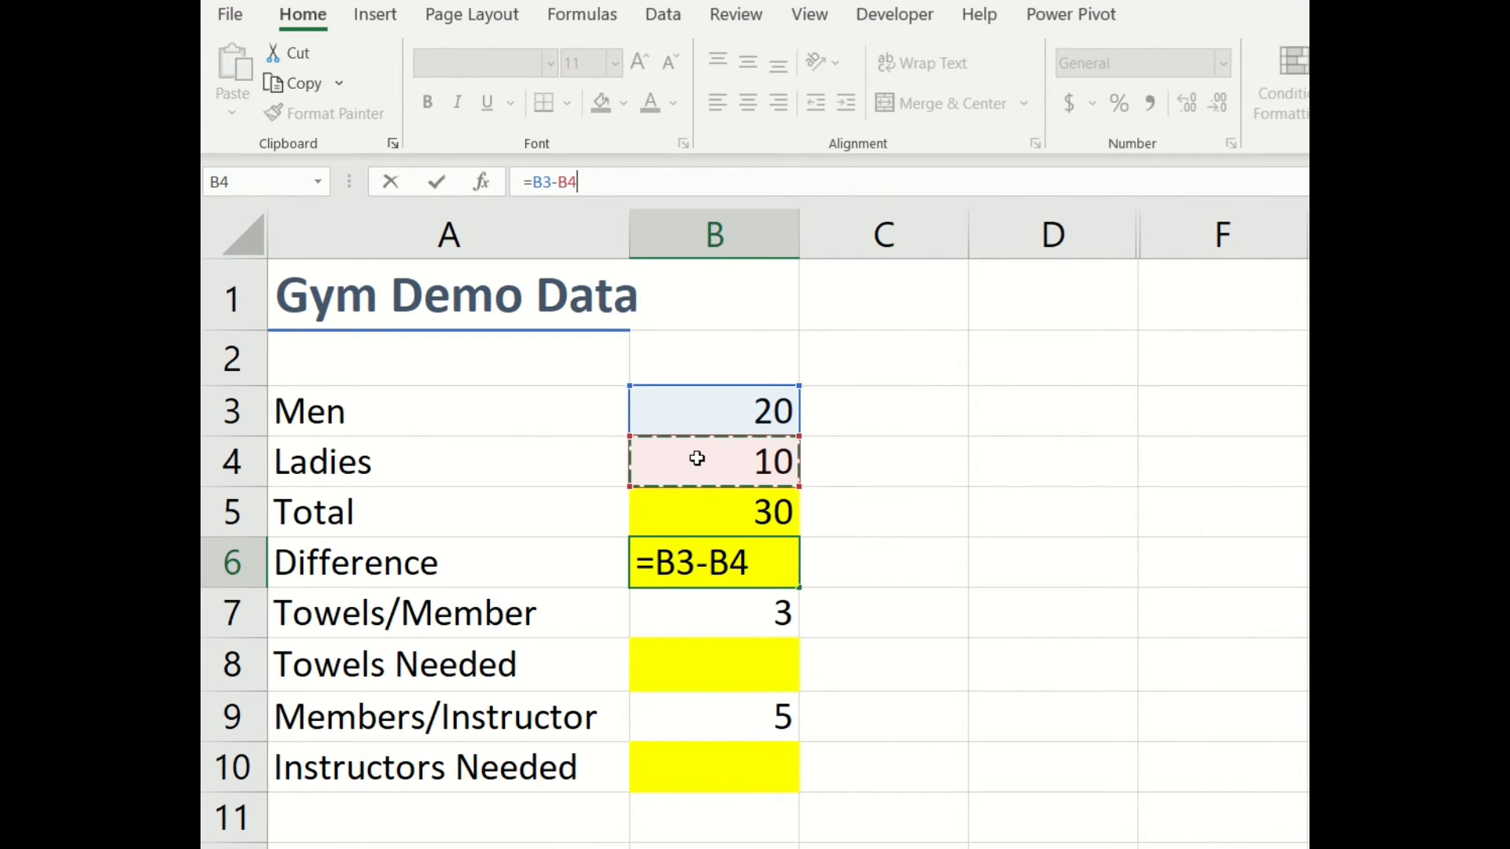
key(Return)
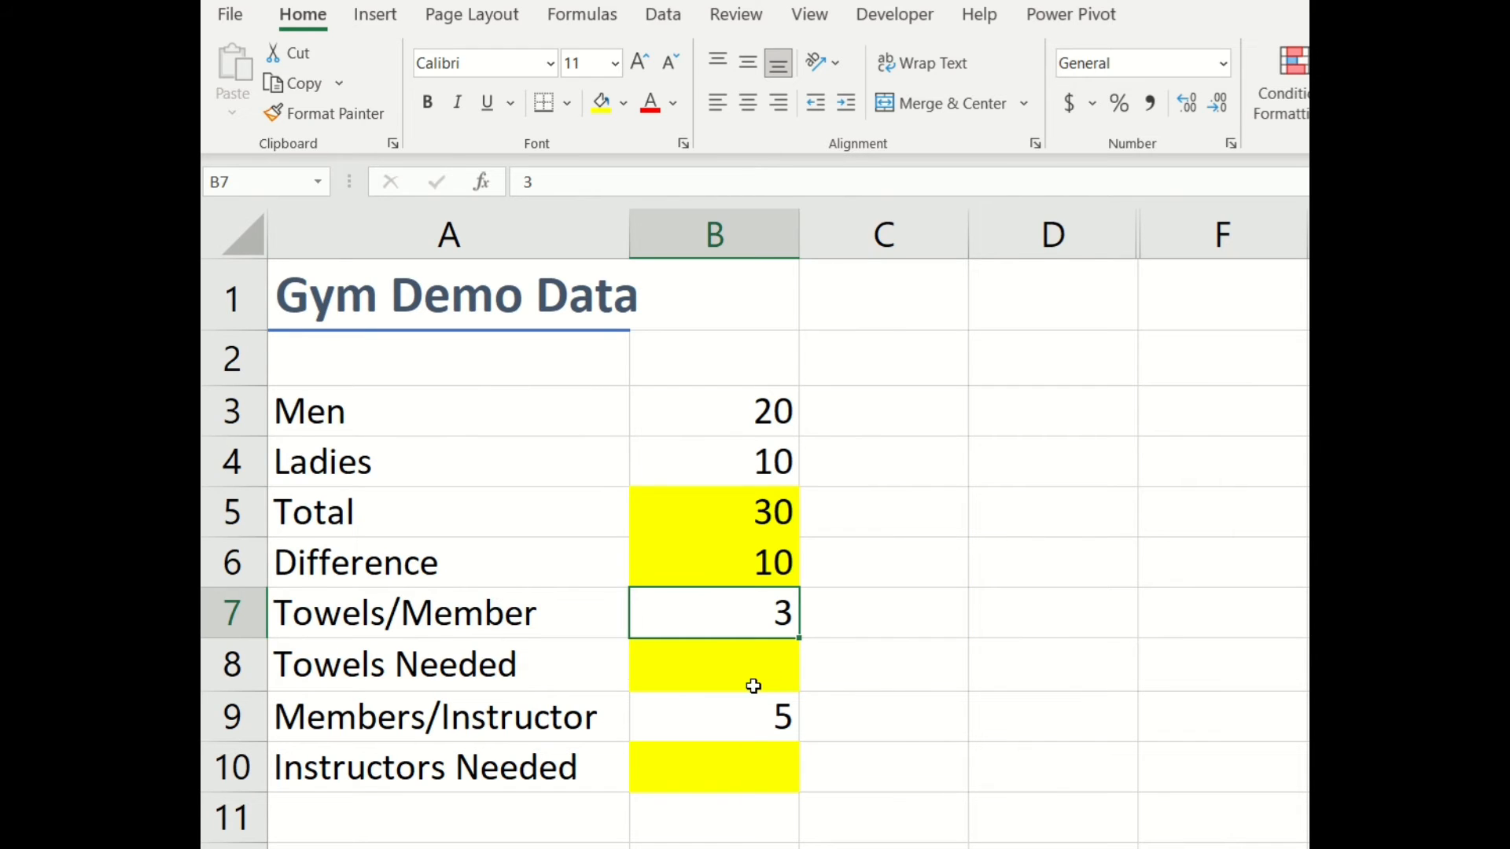
Calculate Towels Needed in cell B8 by multiplying the total by towels per member with =B5*B7.
click(754, 685)
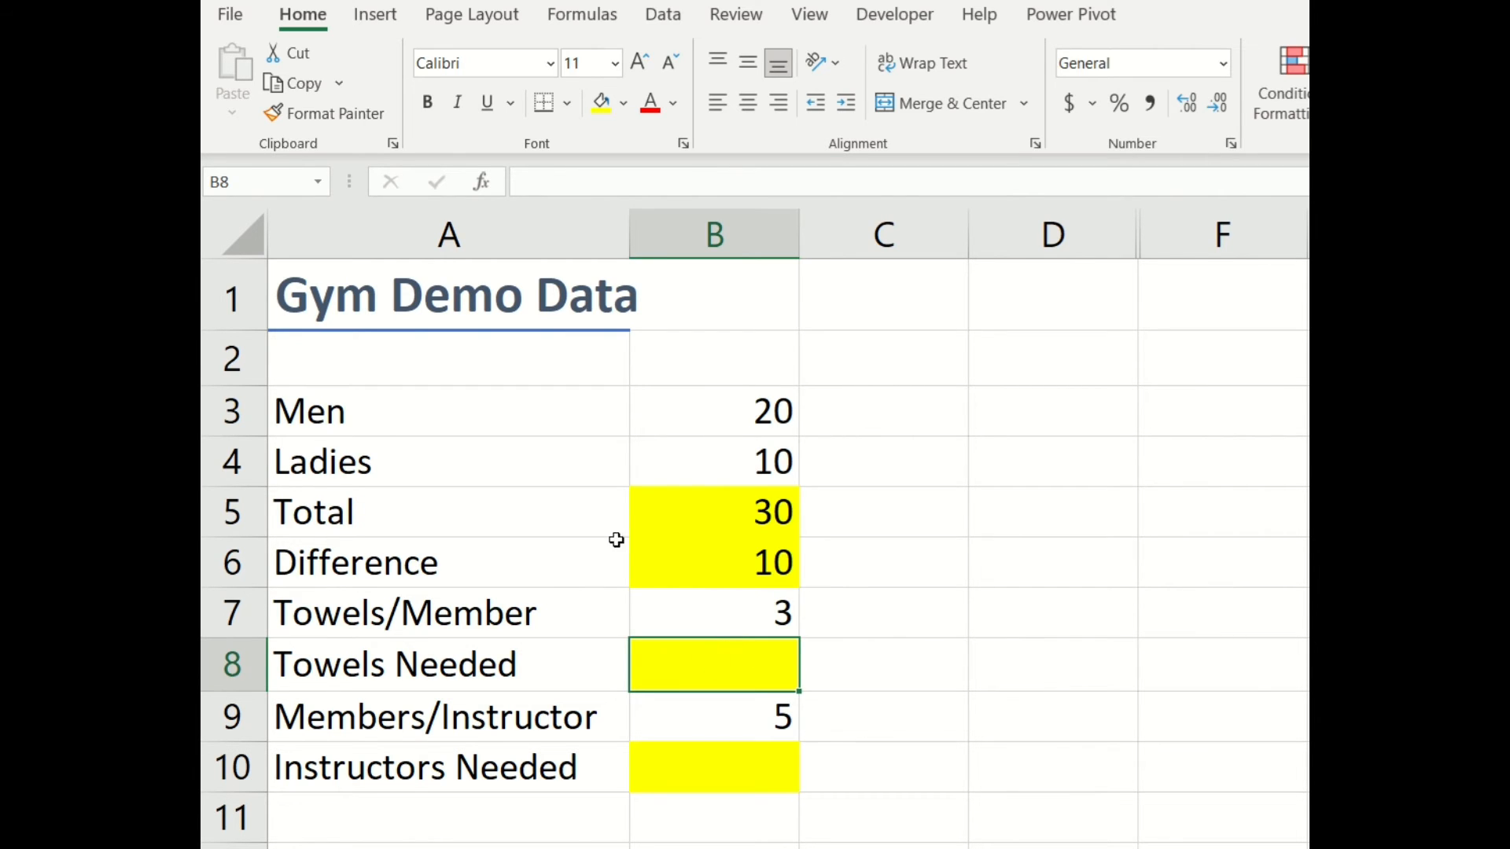
click(555, 177)
text(=)
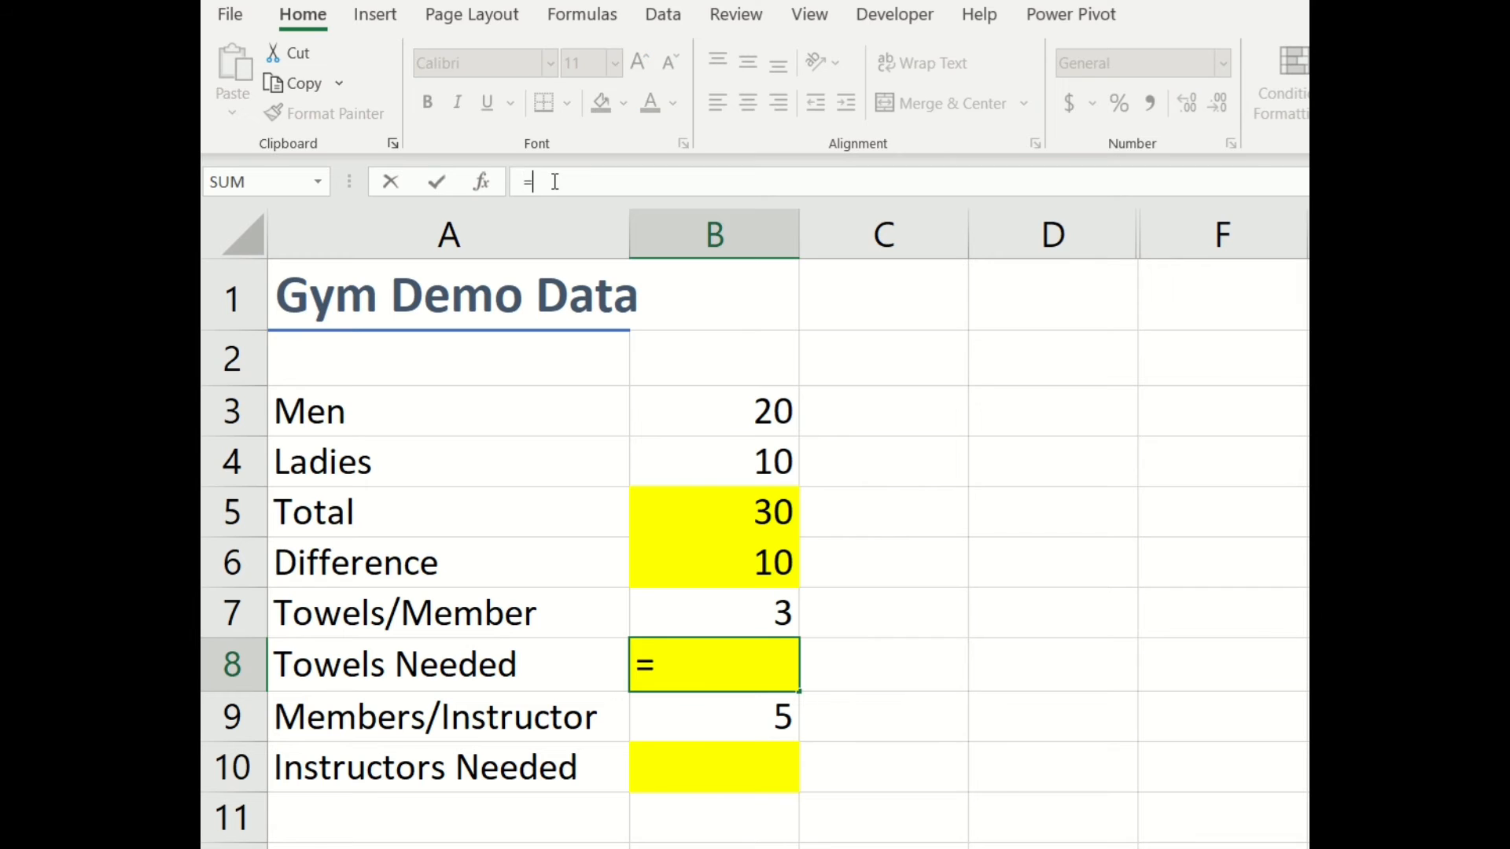
click(705, 515)
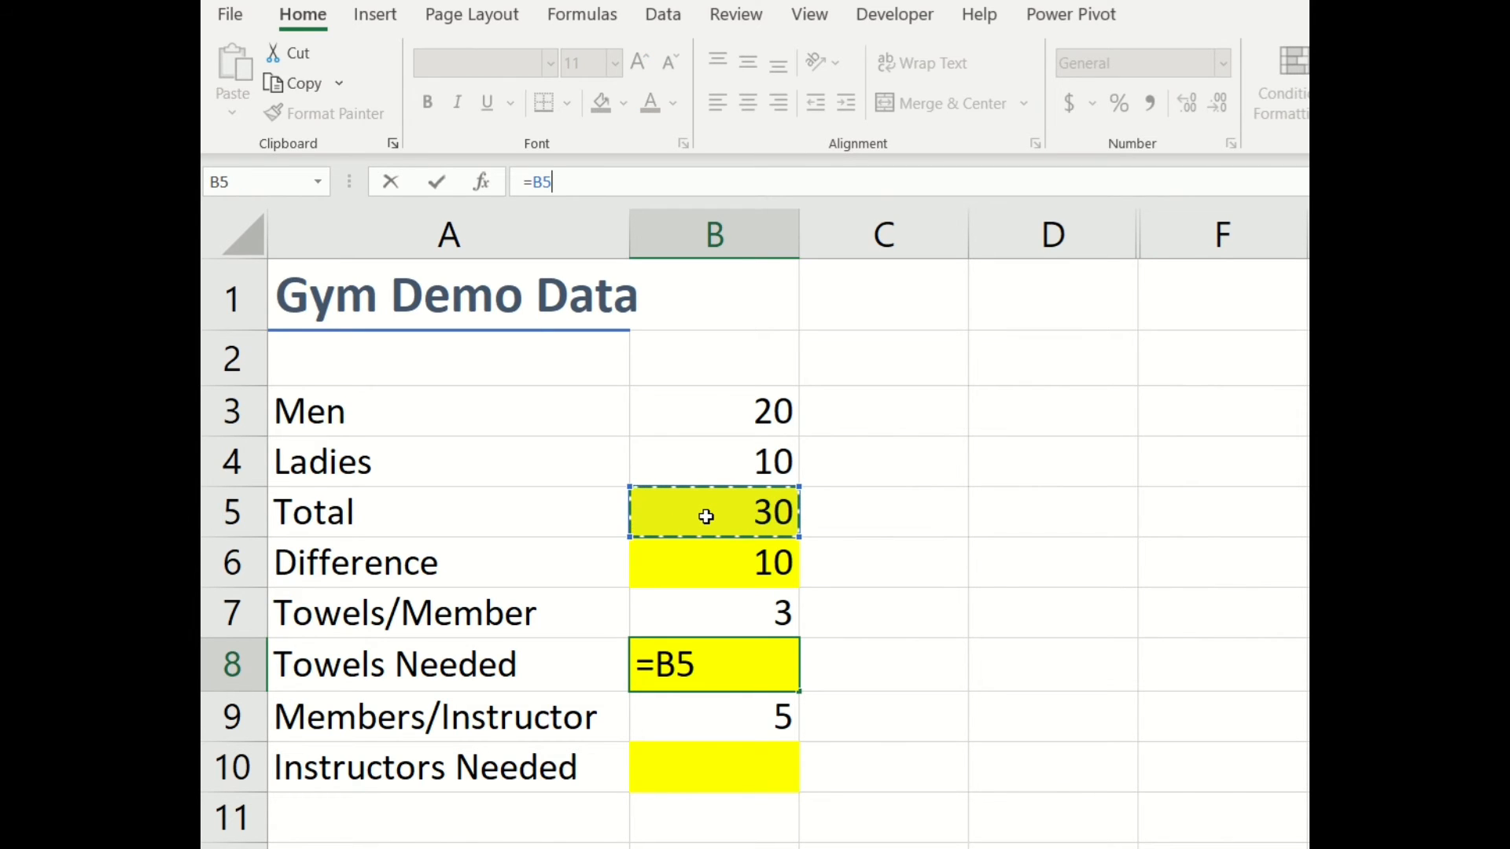
text(*)
click(713, 617)
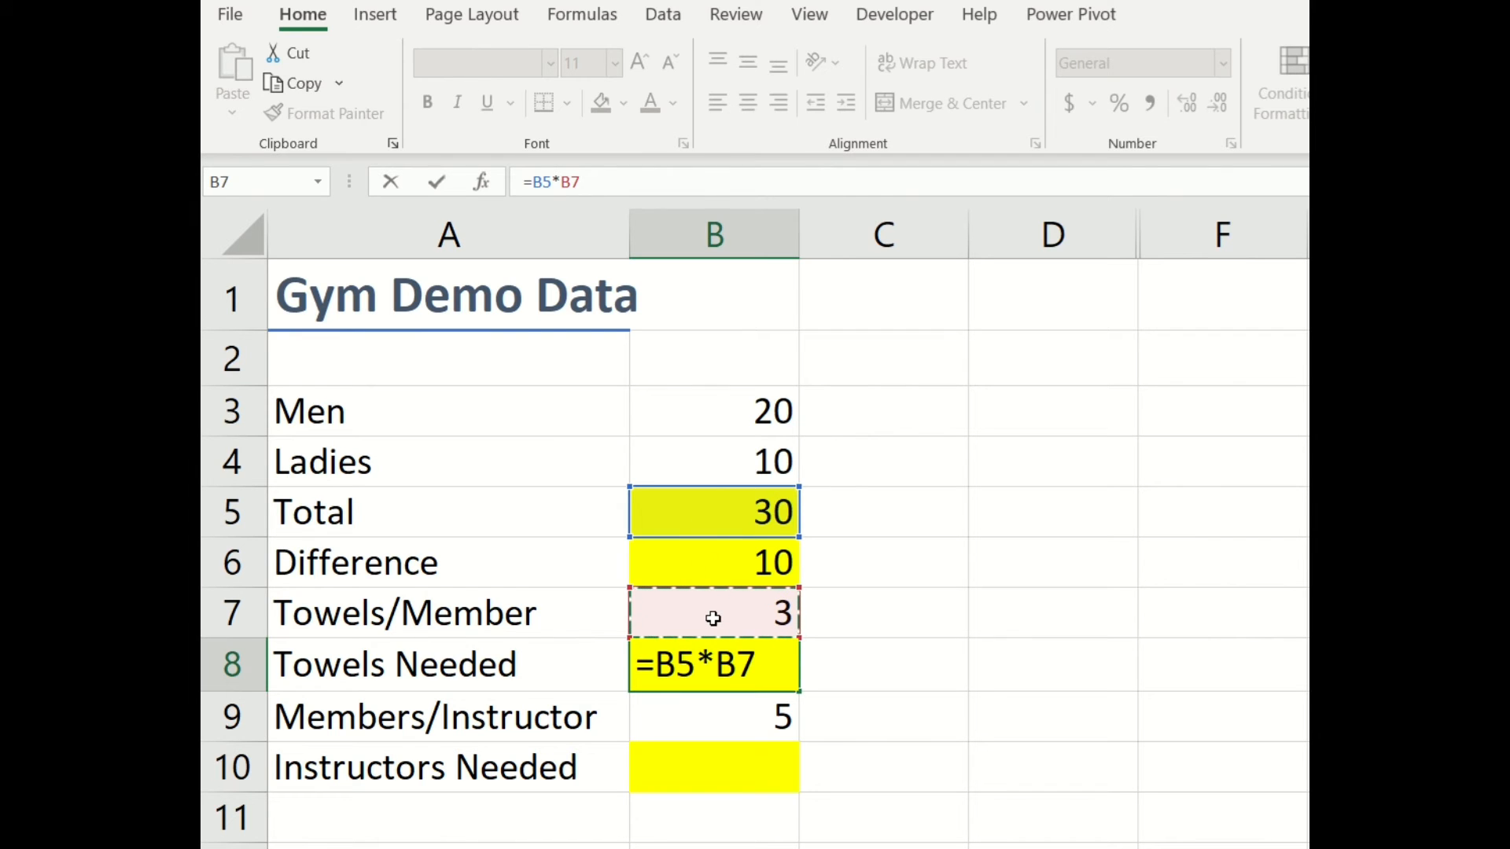
key(Return)
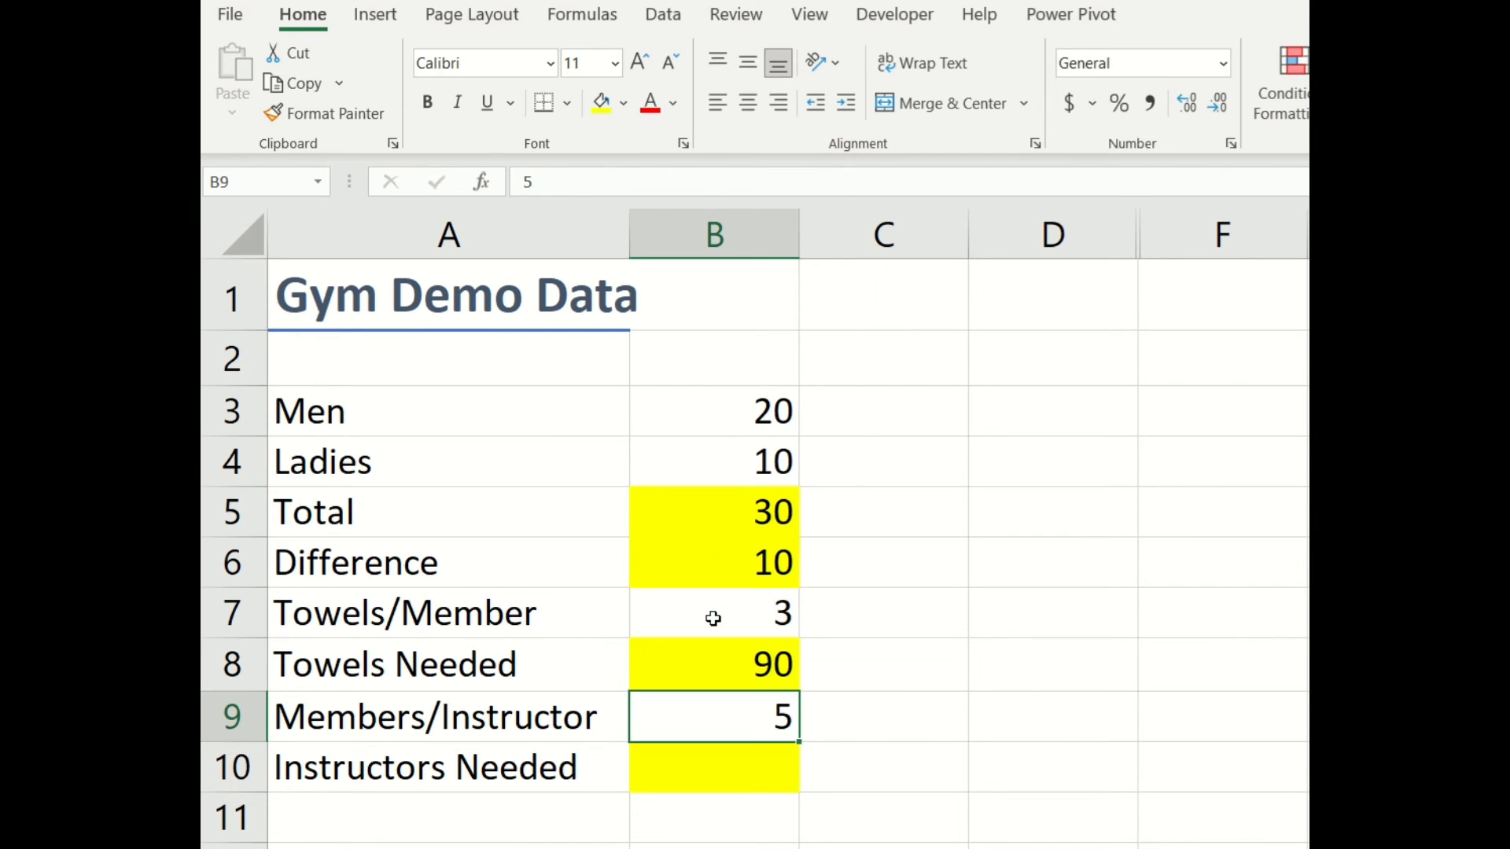
Calculate Instructors Needed in cell B10 by dividing the total by members per instructor with =B5/B9.
click(701, 666)
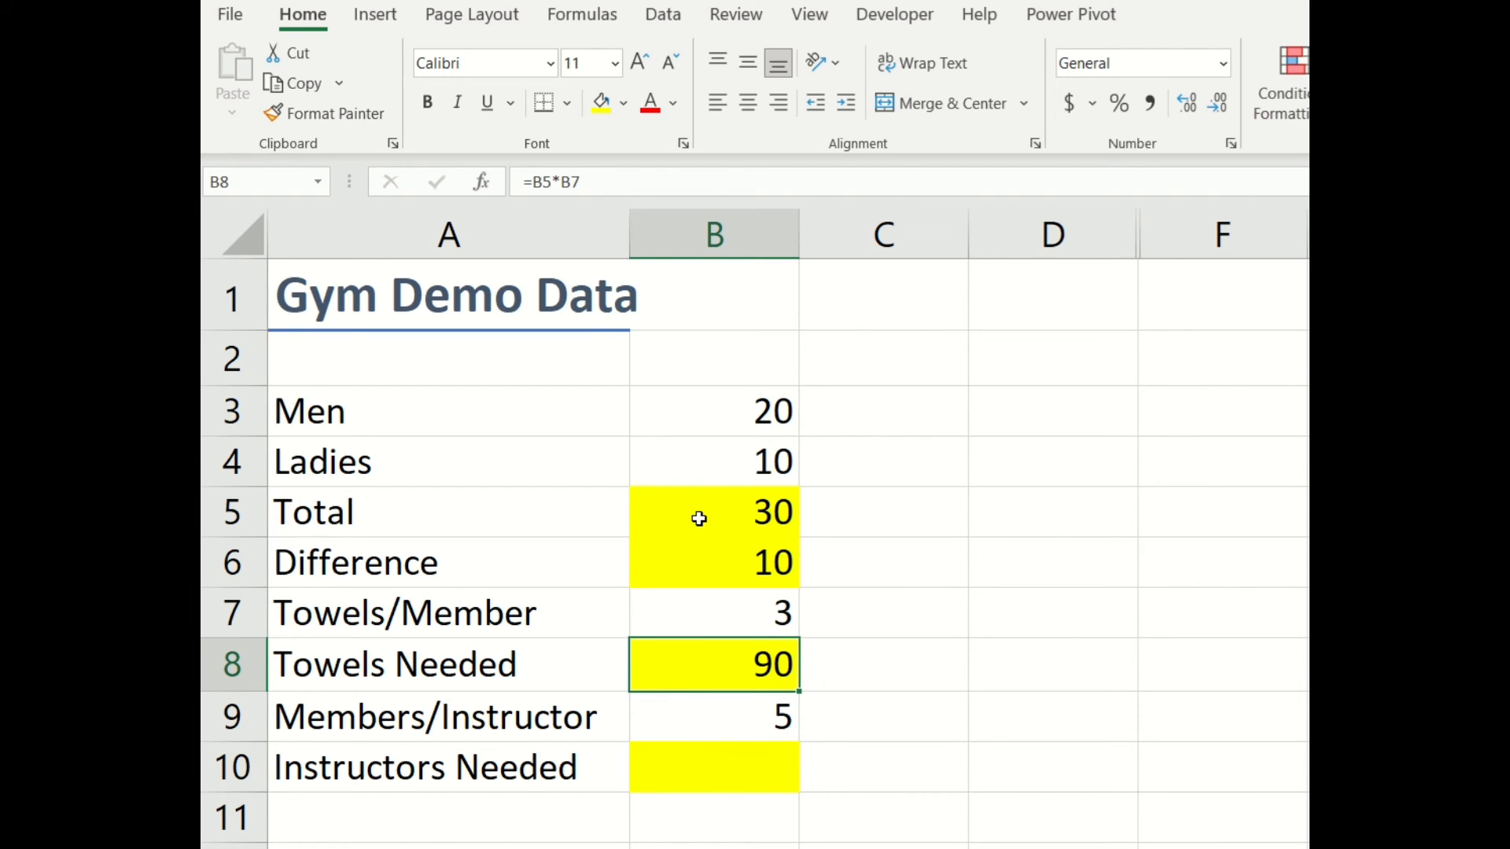
click(717, 757)
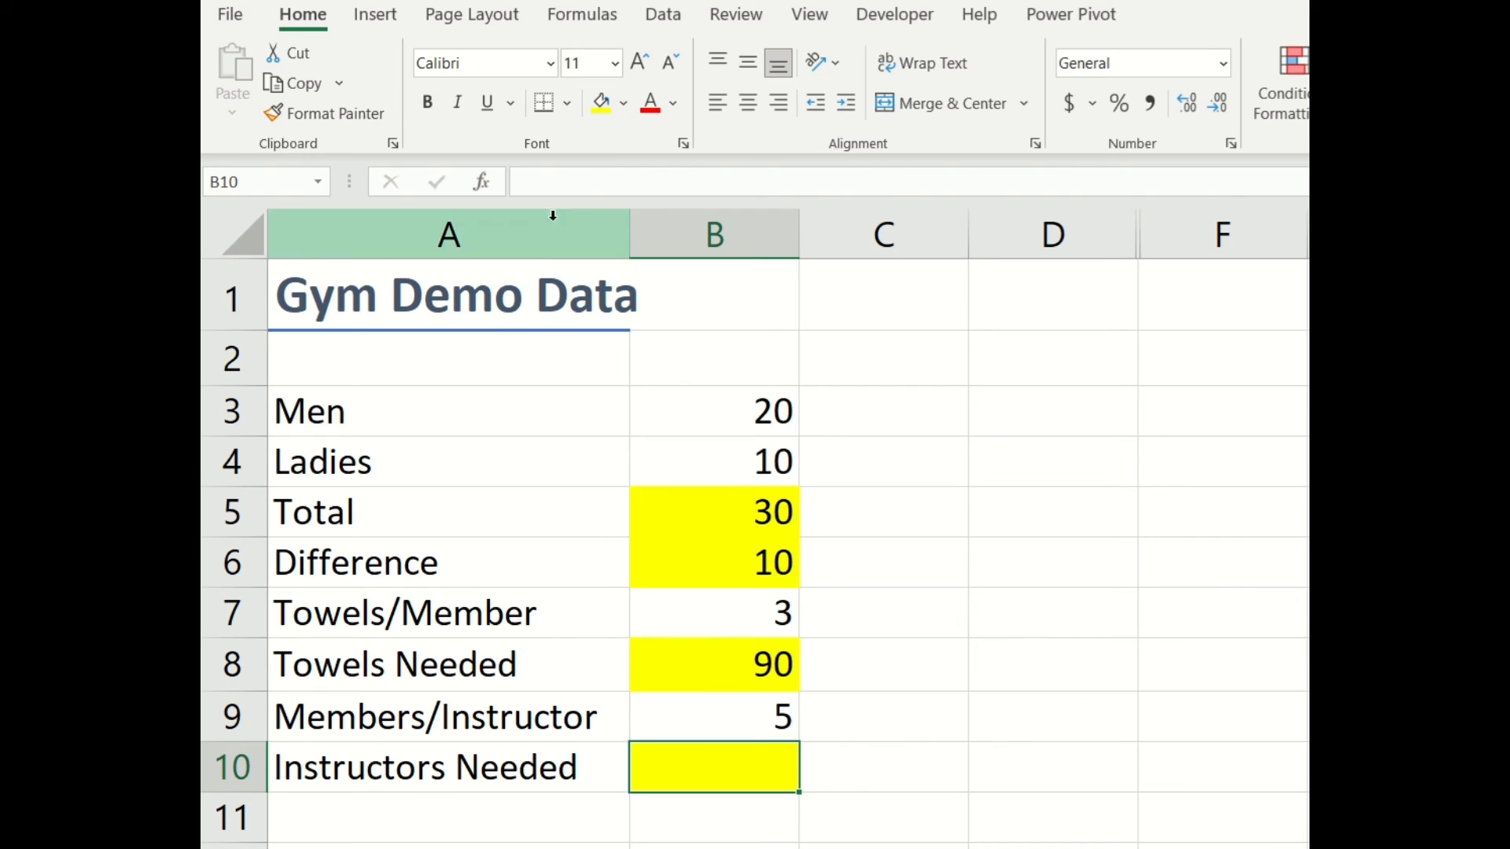
click(566, 194)
text(=)
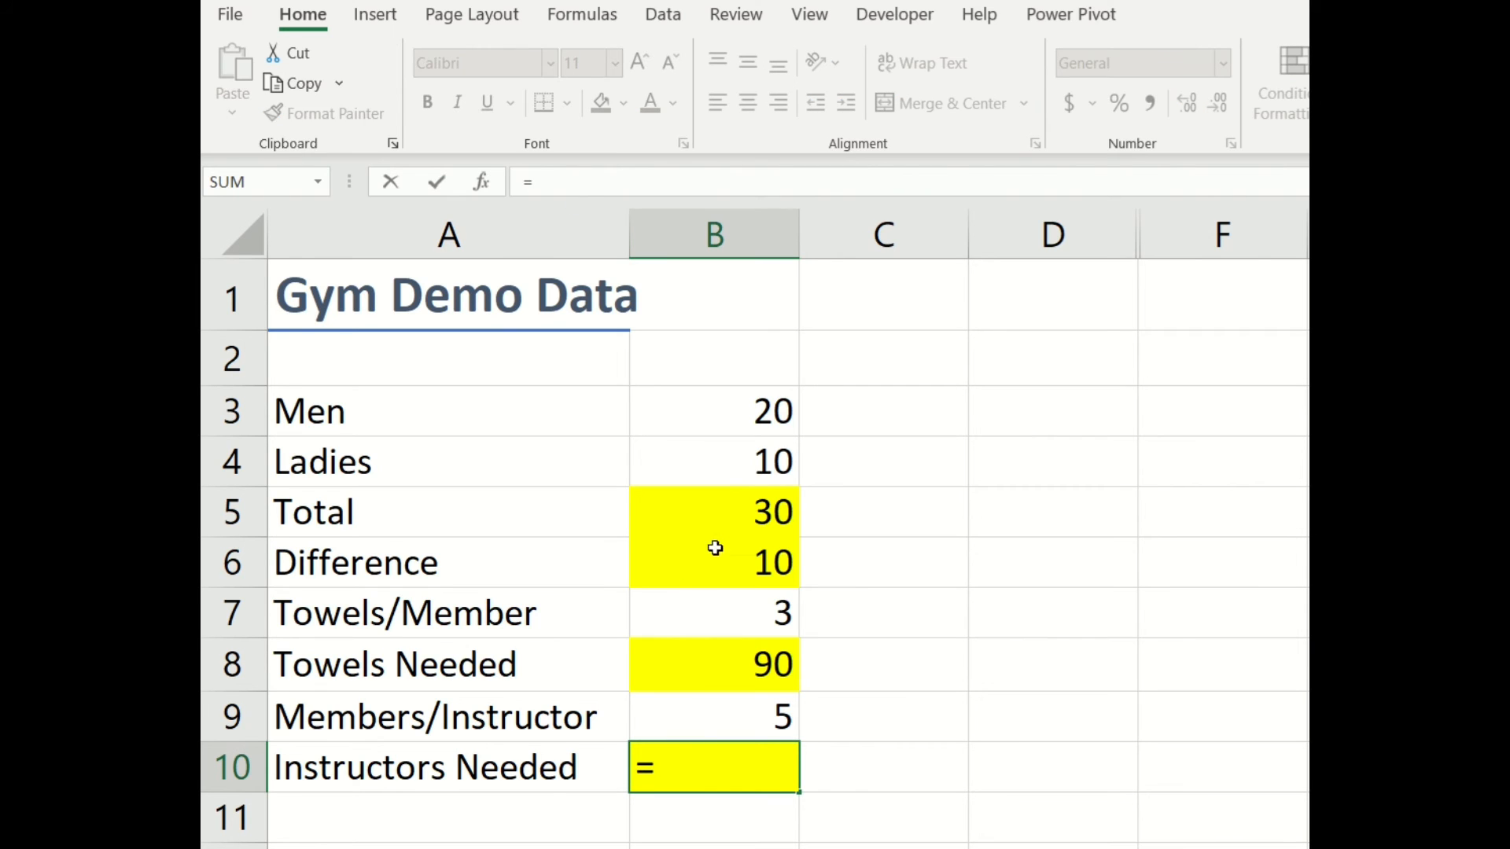
click(728, 512)
text(/)
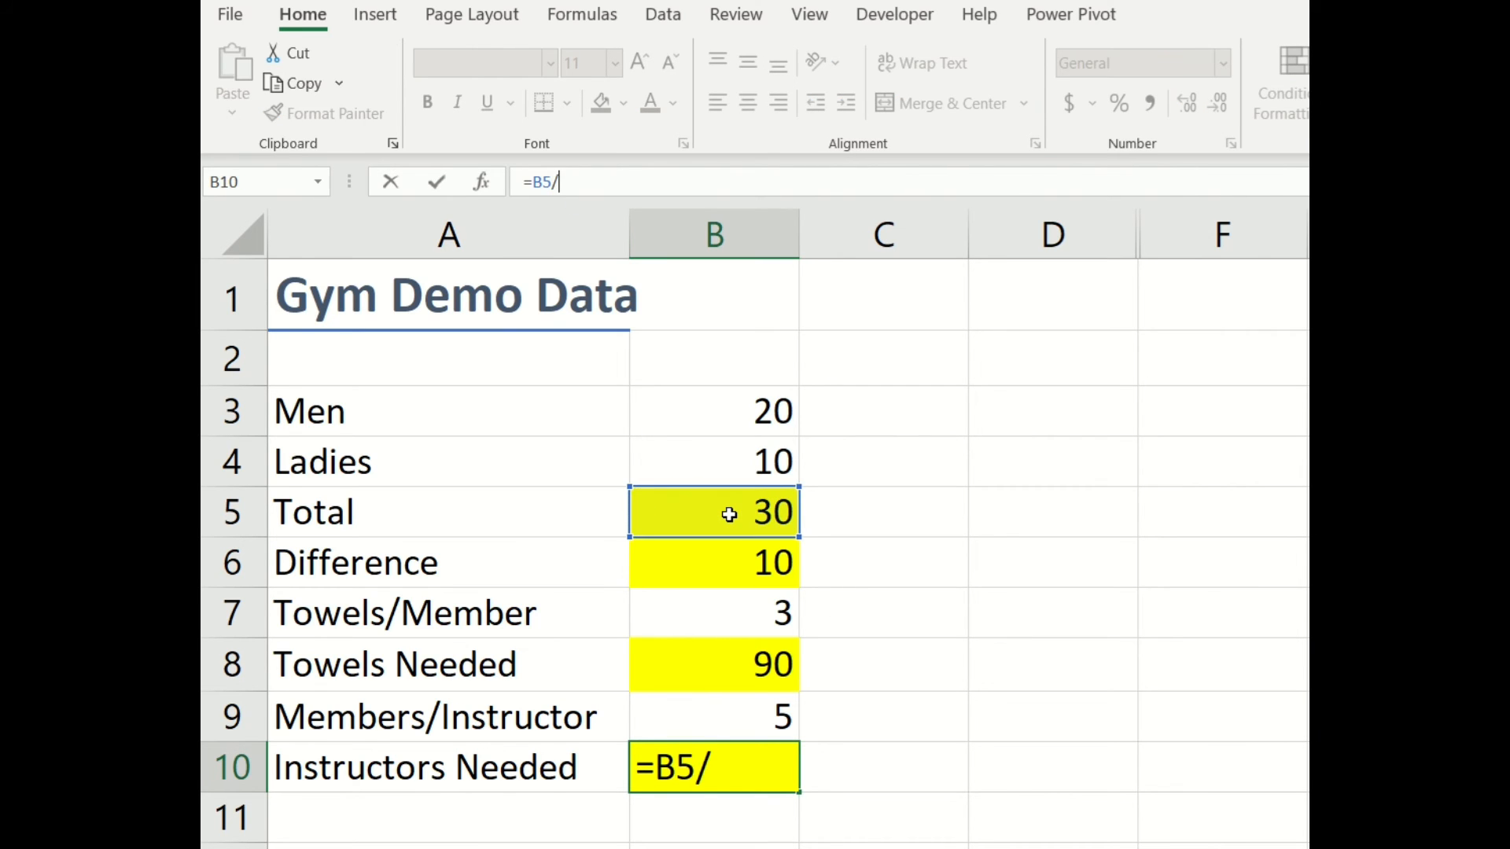
click(681, 721)
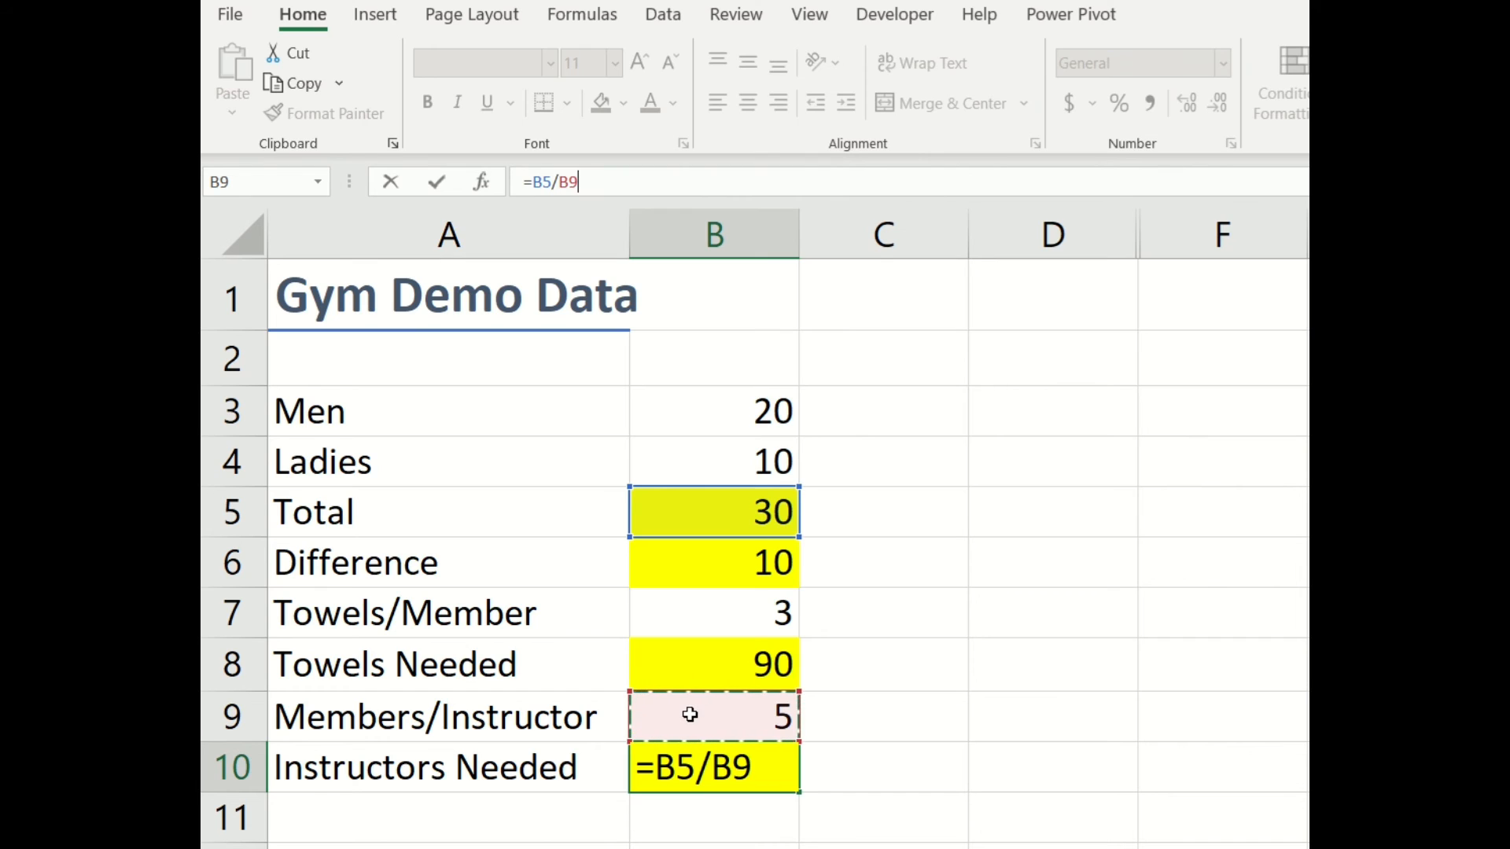
key(Return)
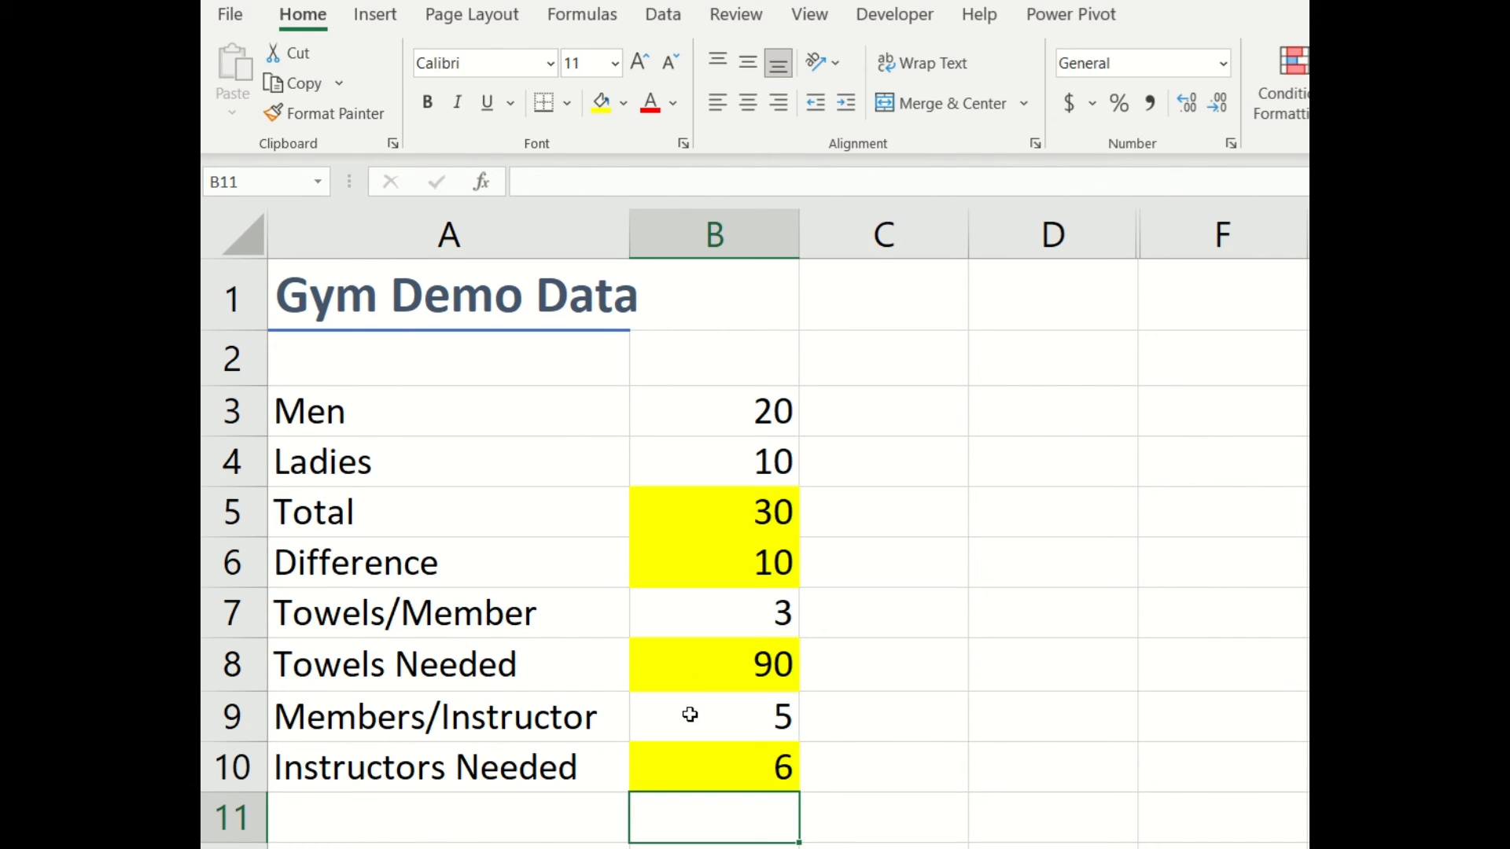